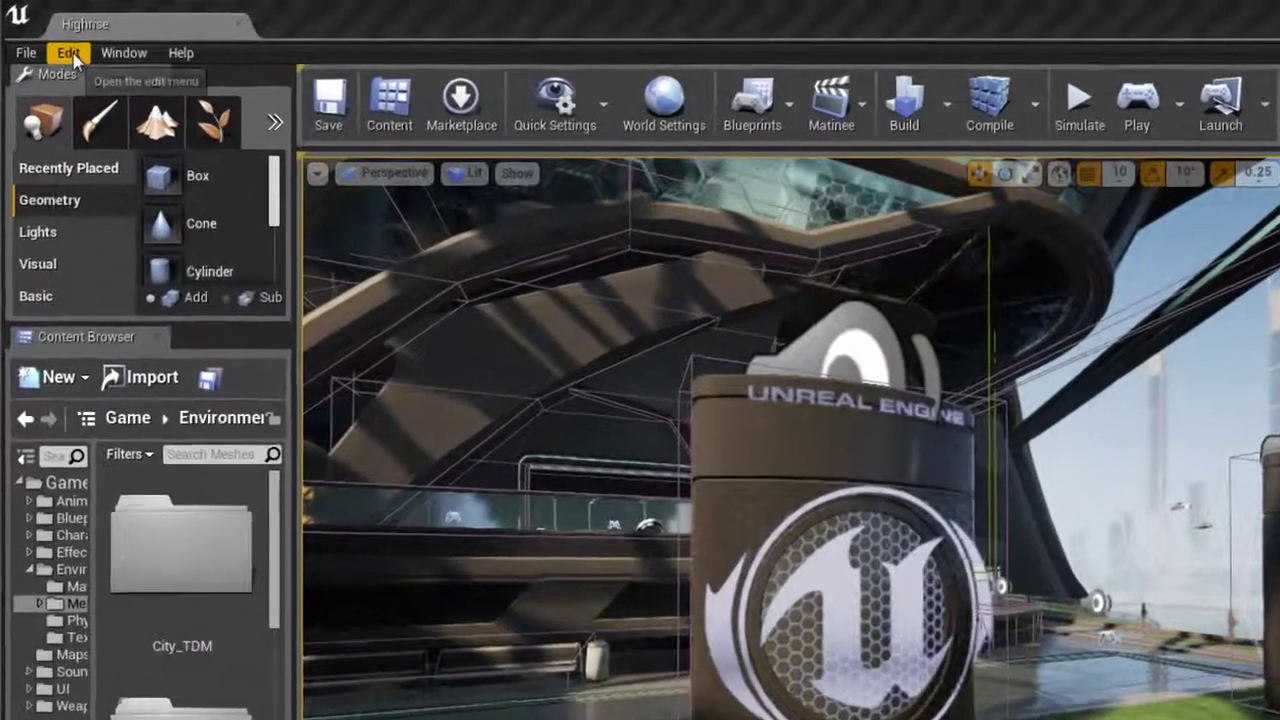
# - Browse the Editor Preferences pages, close them, then select and deselect cylinder unreal_holo_5
pyautogui.click(58, 45)
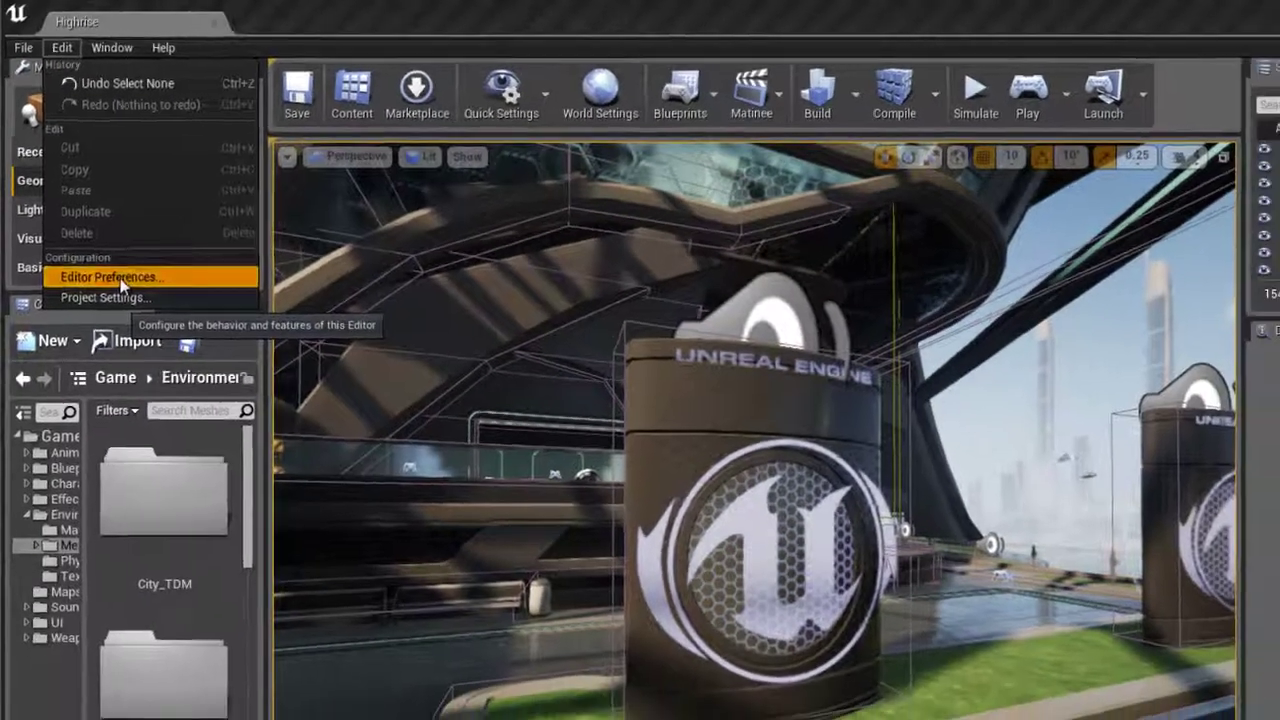
pyautogui.click(135, 317)
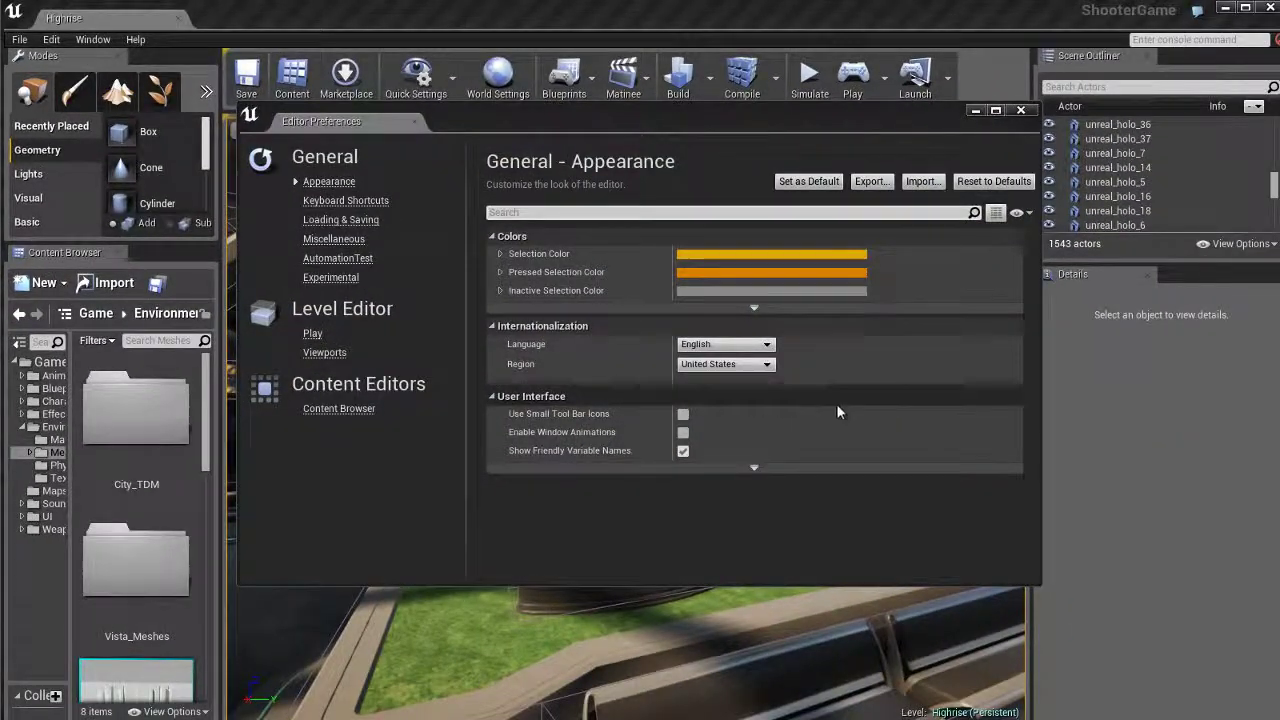
pyautogui.click(340, 200)
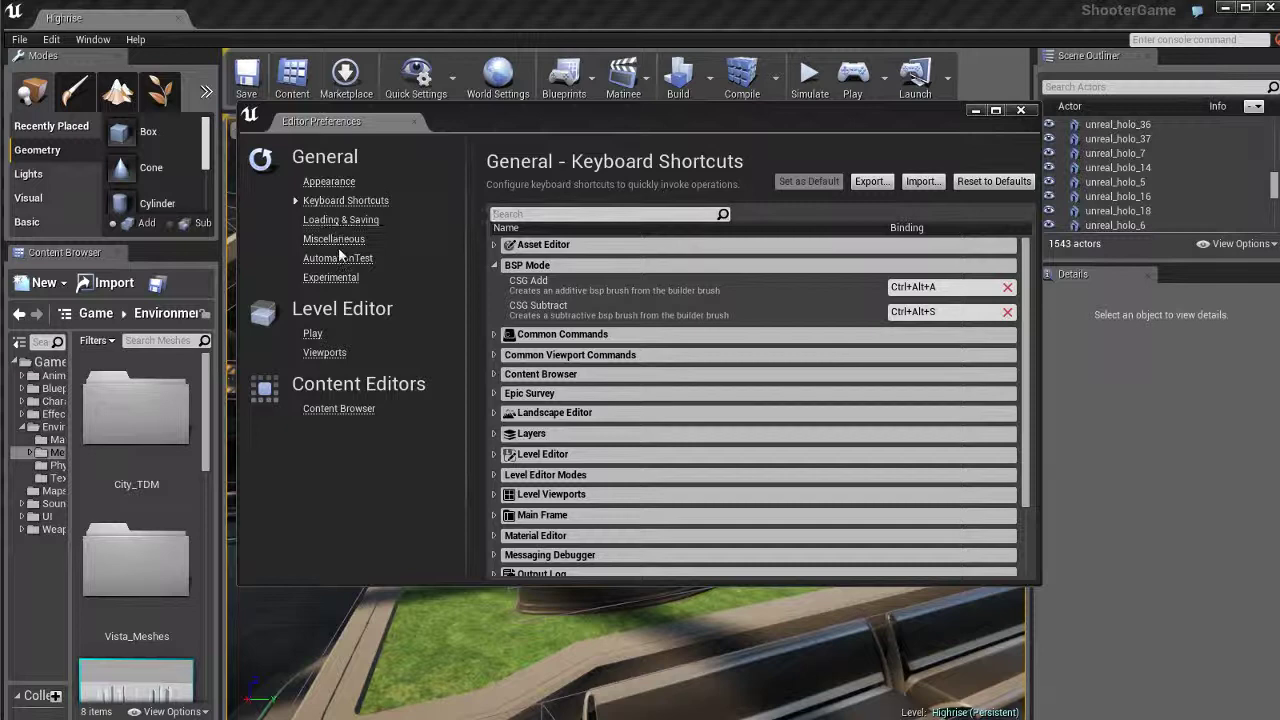
pyautogui.click(338, 257)
pyautogui.click(320, 181)
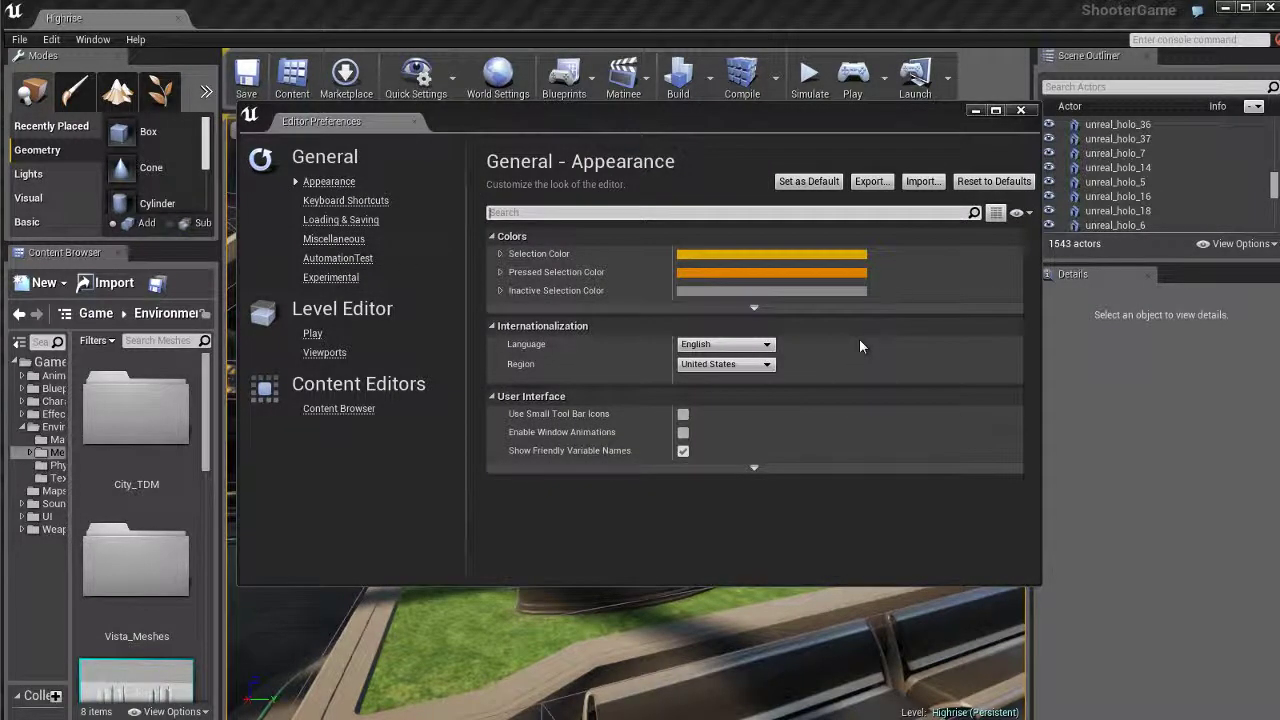
pyautogui.click(1020, 109)
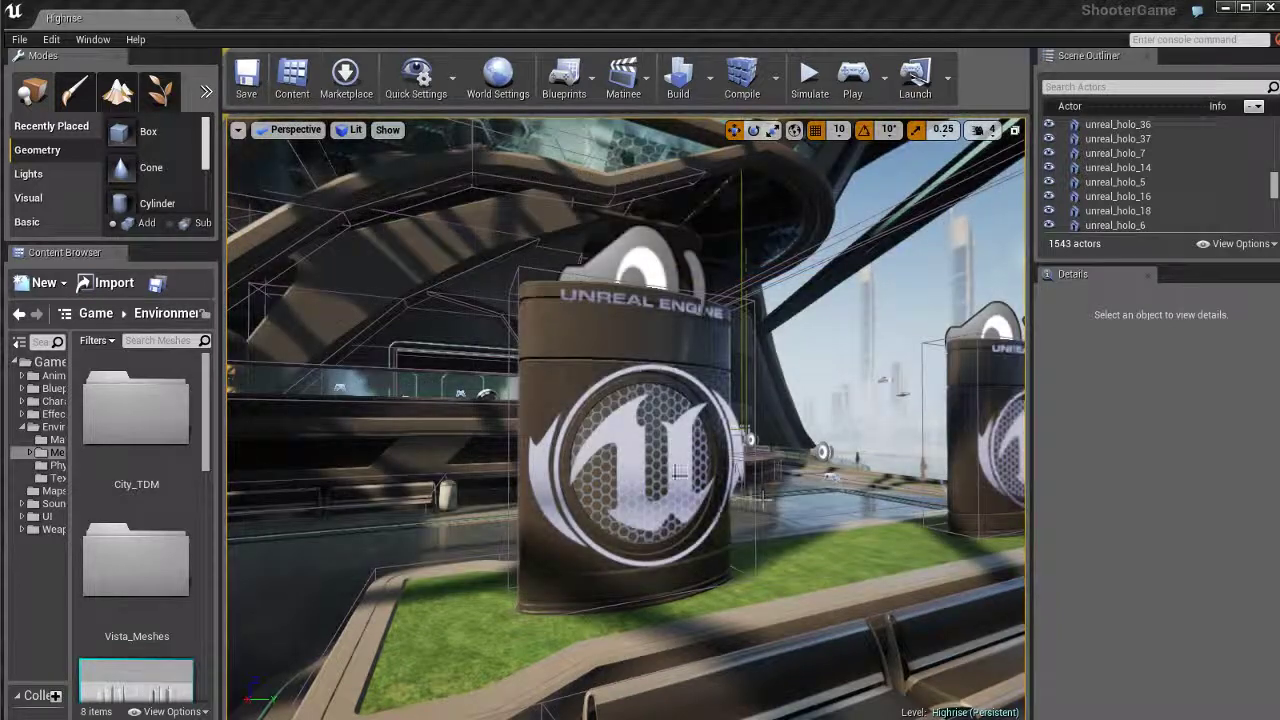
pyautogui.click(578, 340)
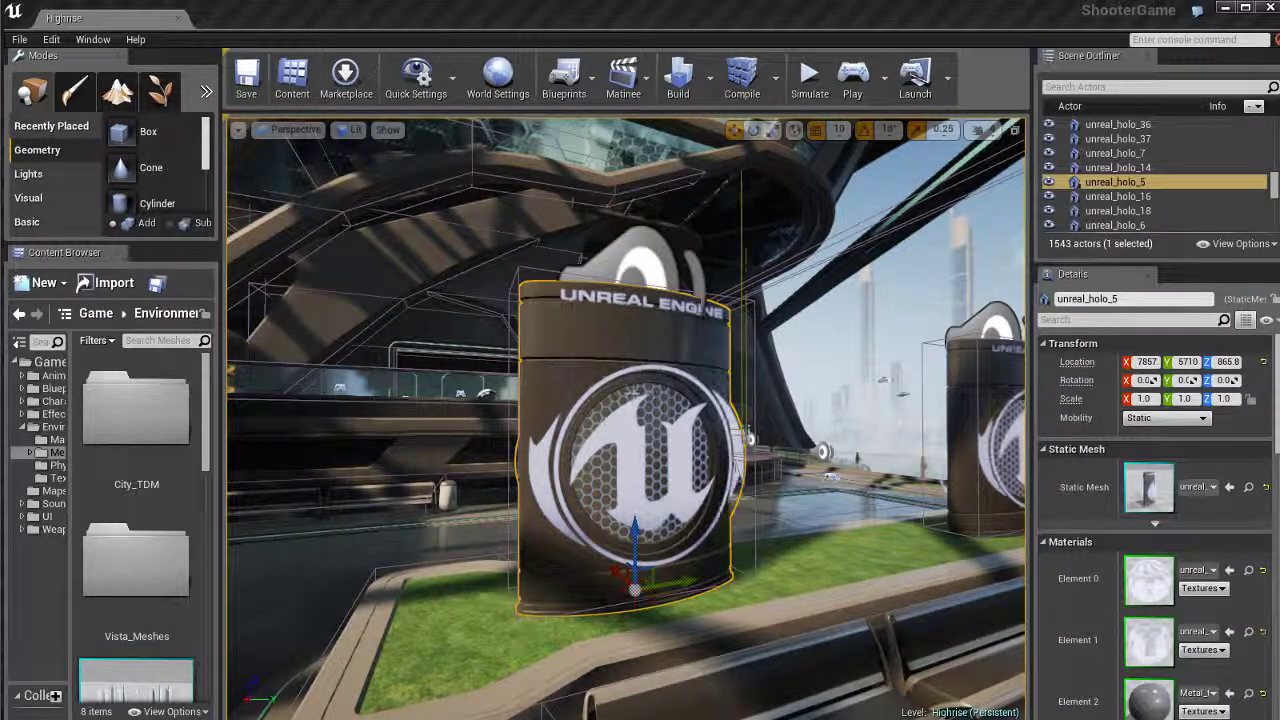
pyautogui.press('Escape')
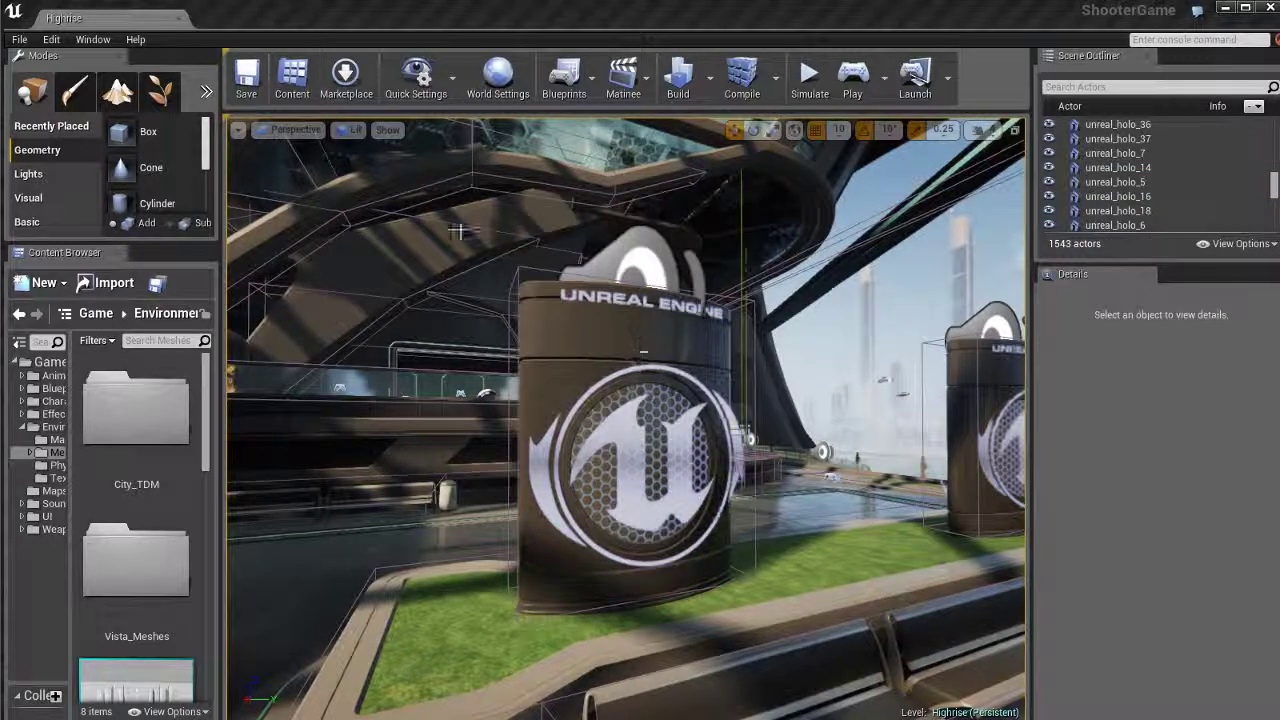
# - Change the Appearance Selection Color to blue and close Editor Preferences
pyautogui.click(51, 39)
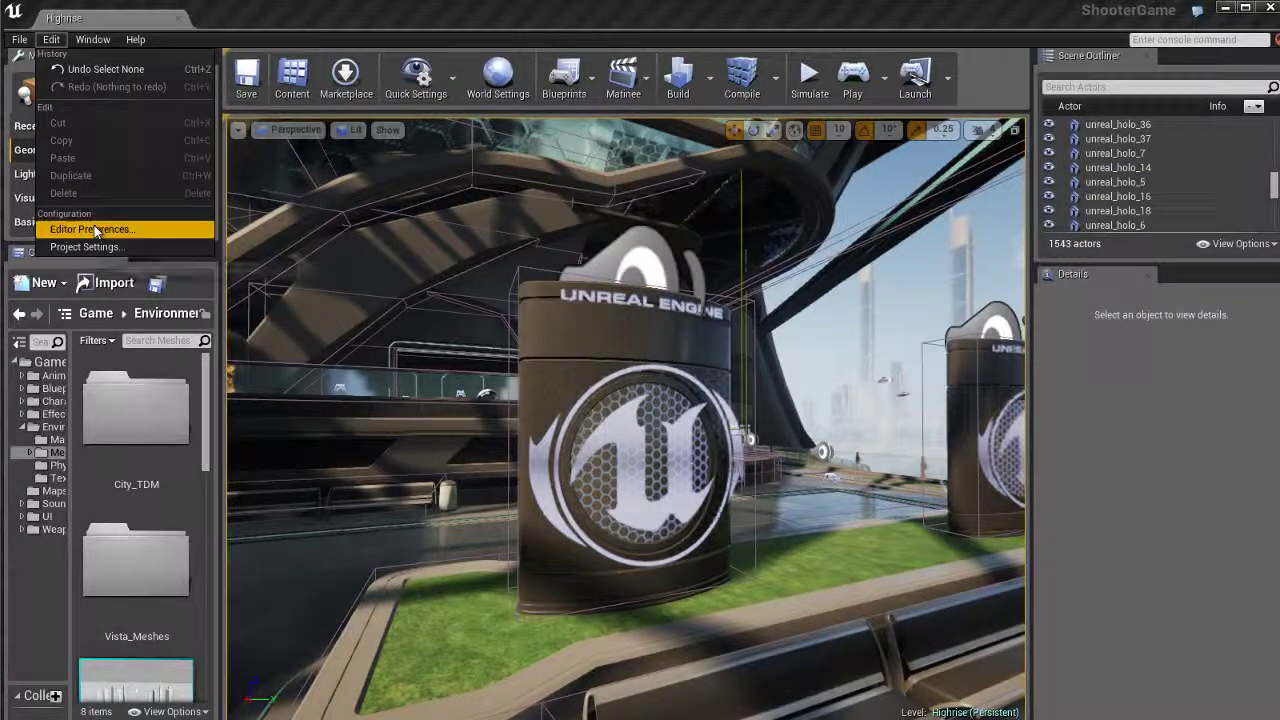
pyautogui.click(92, 229)
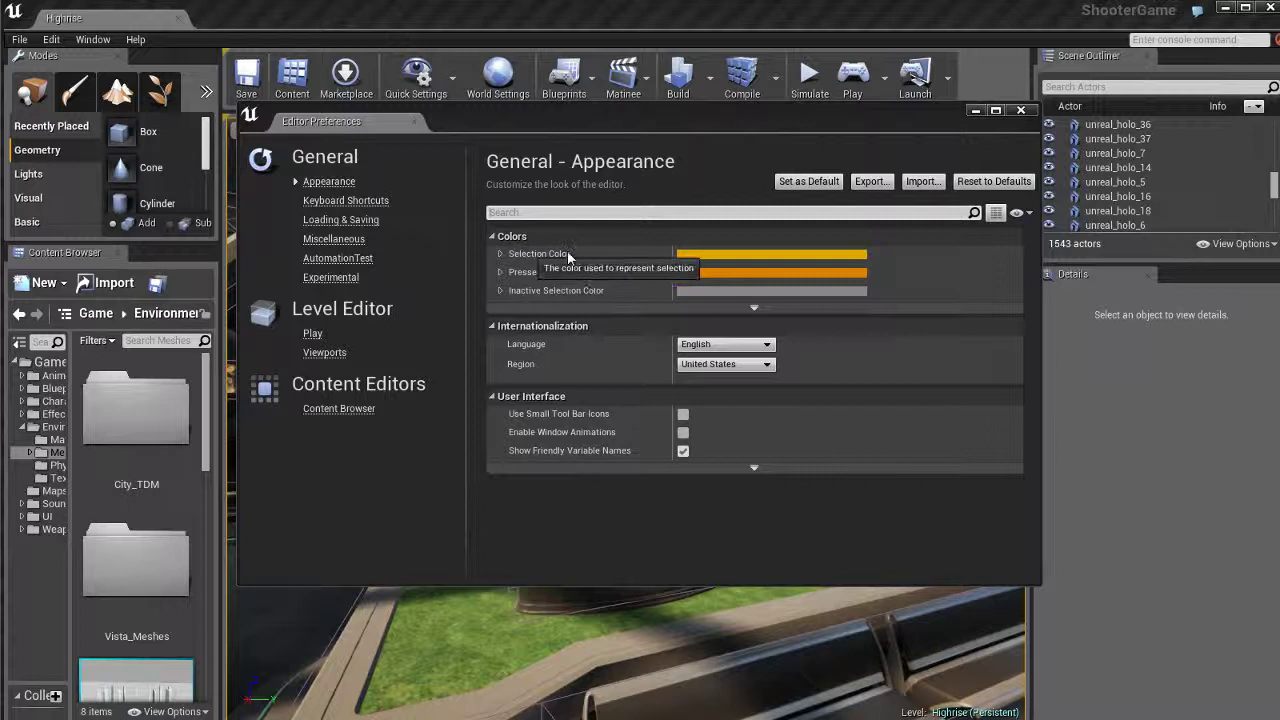
pyautogui.click(782, 254)
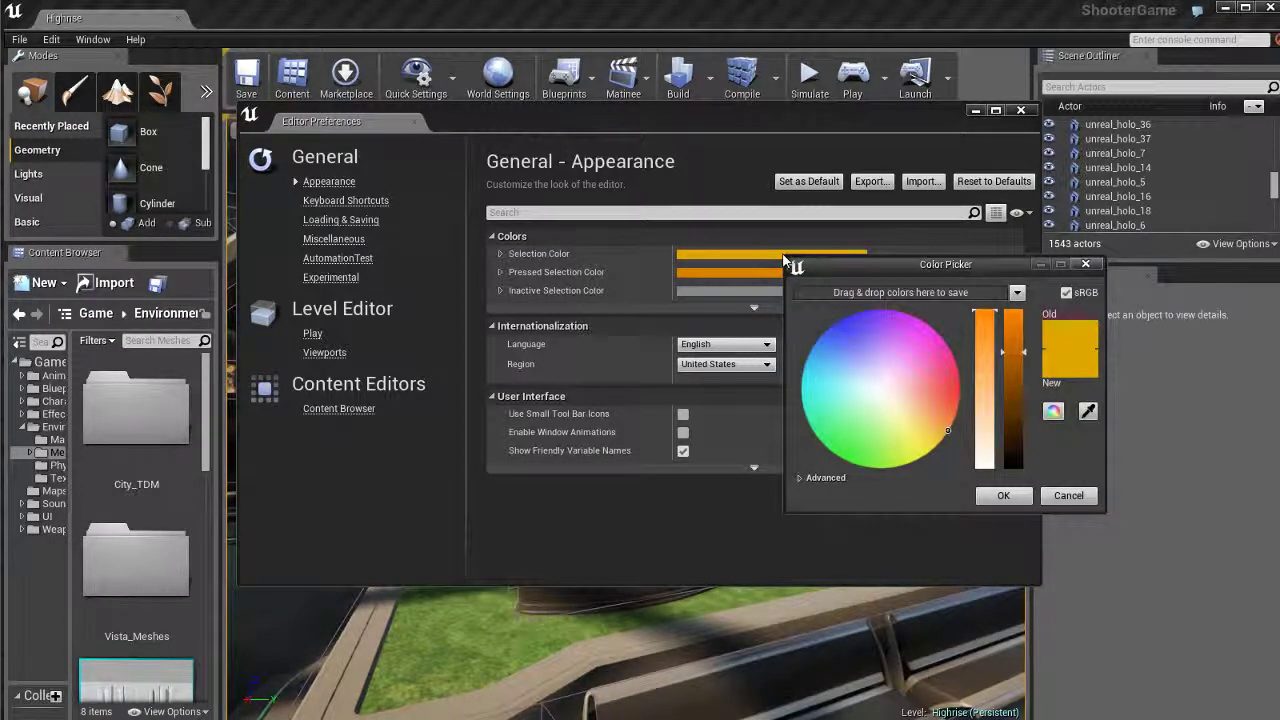
pyautogui.click(832, 343)
pyautogui.click(1003, 495)
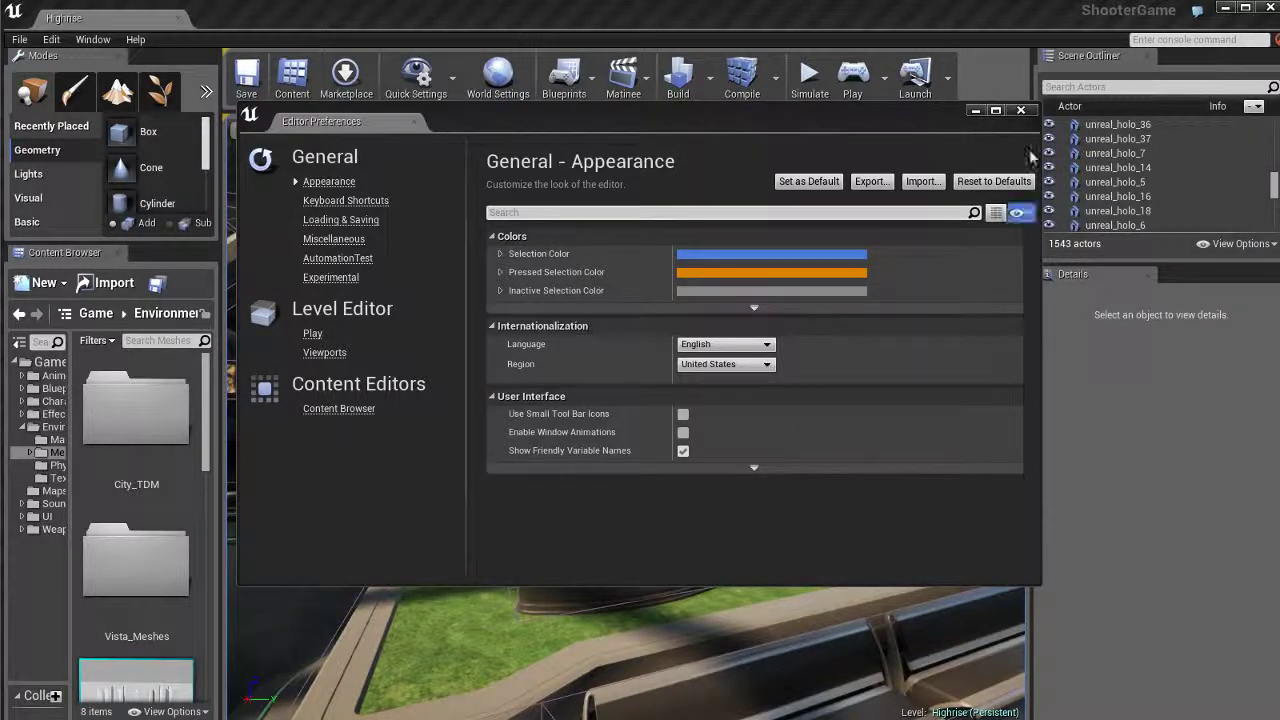
pyautogui.click(1021, 110)
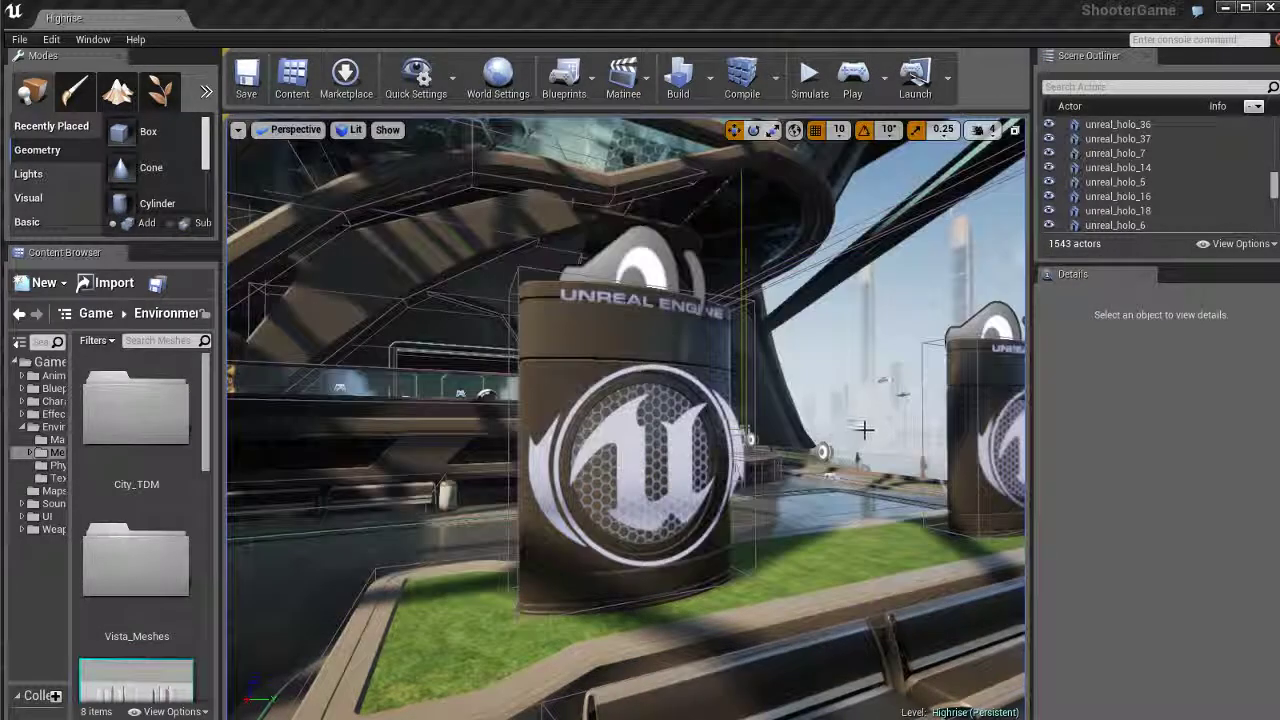
# - Select cylinder unreal_holo_5 to see its blue outline, then deselect it
pyautogui.click(580, 340)
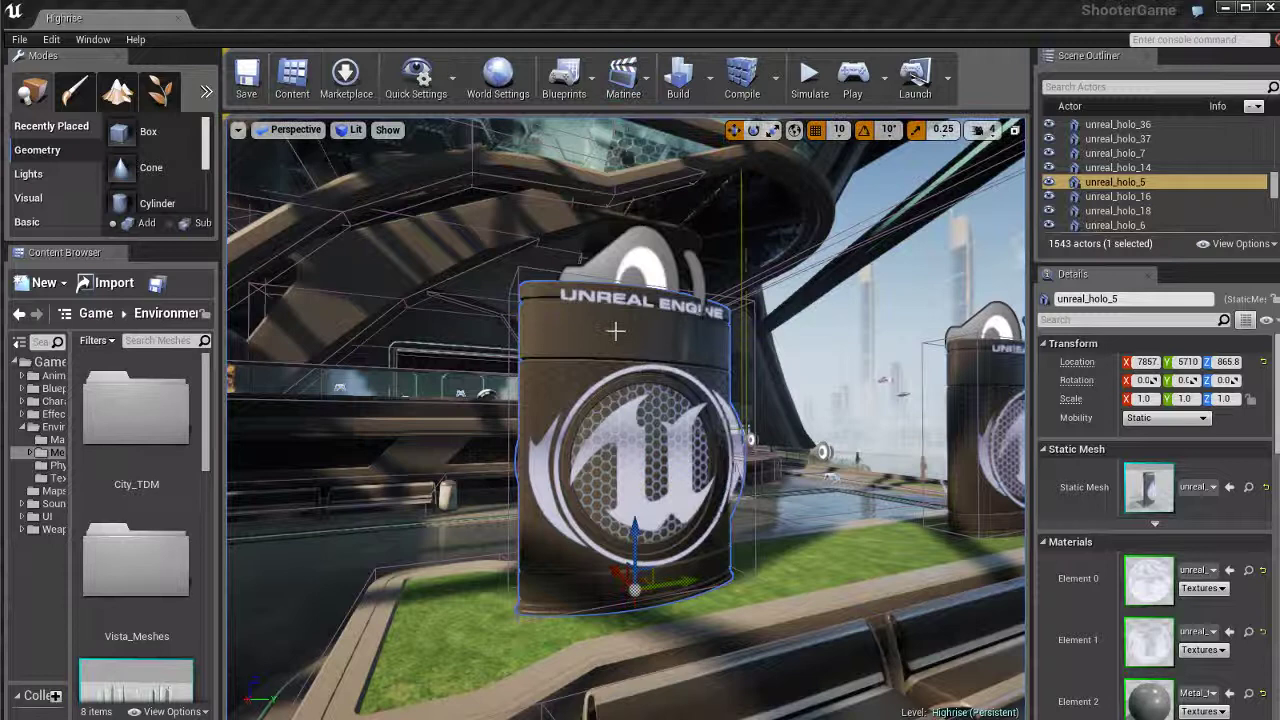
pyautogui.click(571, 362)
pyautogui.click(570, 346)
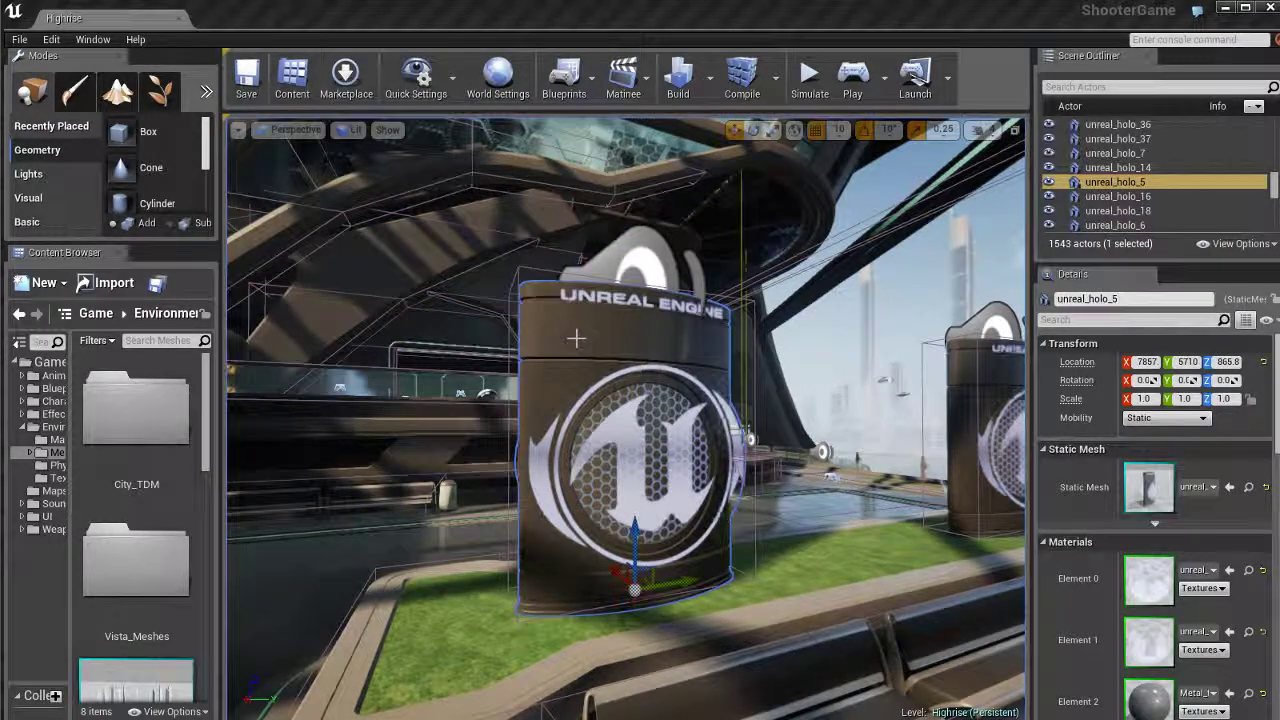
pyautogui.press('Escape')
# - Reopen Editor Preferences and set the Selection Color back to yellow
pyautogui.click(51, 39)
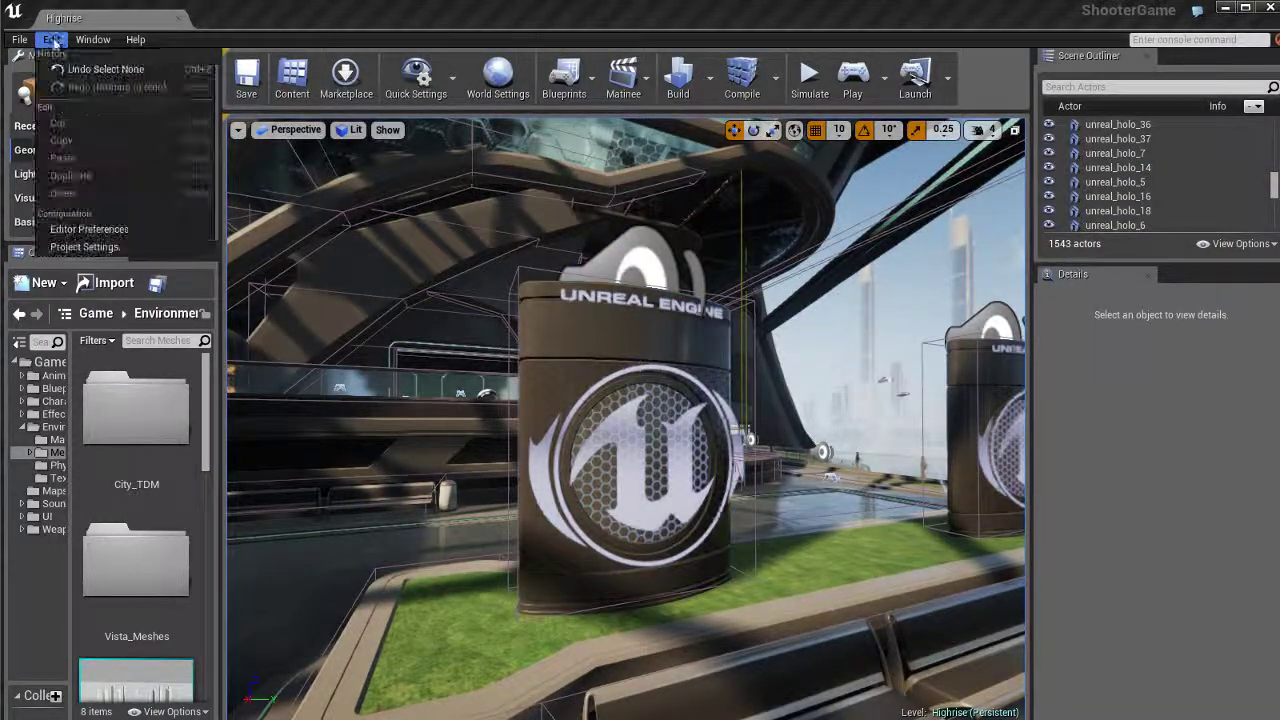
pyautogui.click(86, 223)
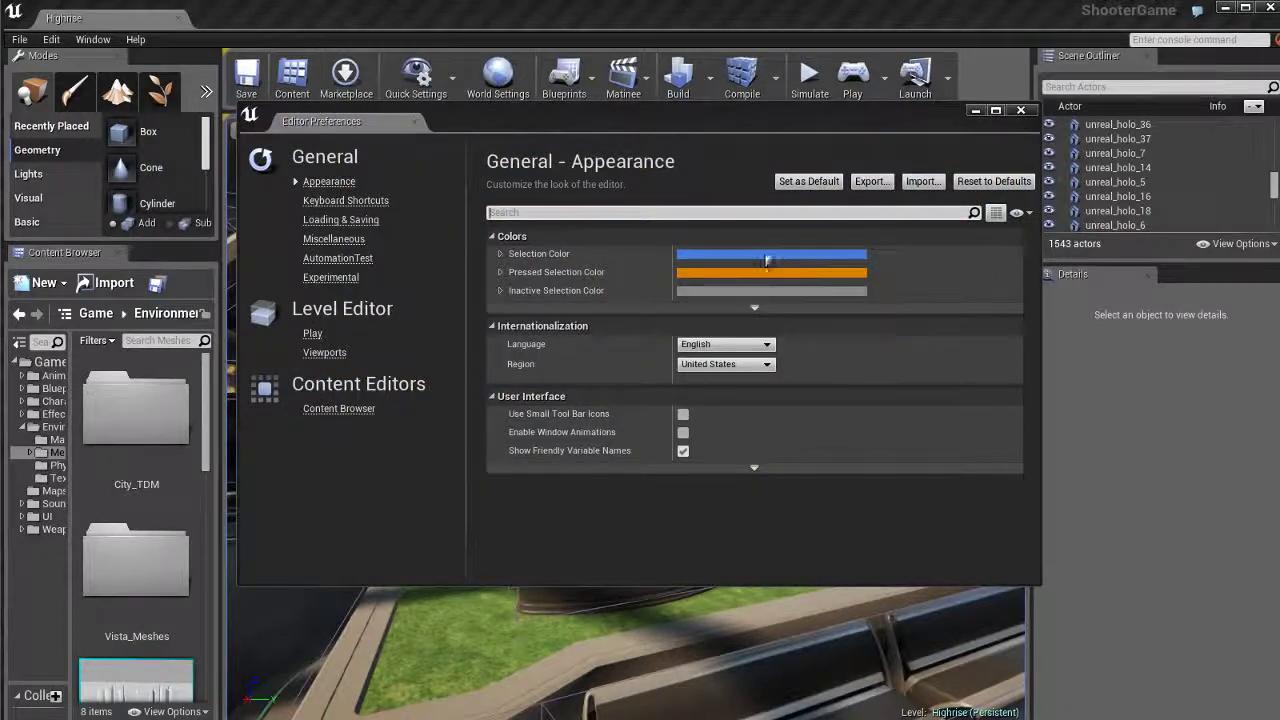
pyautogui.click(806, 254)
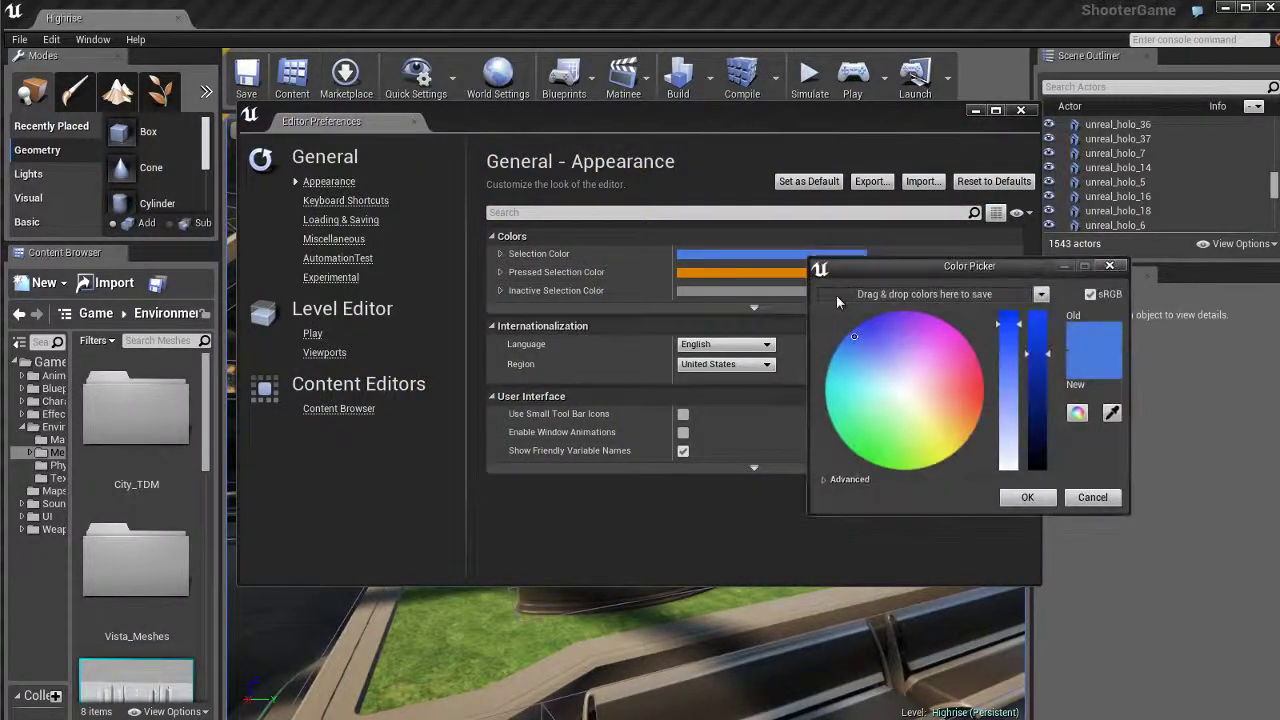
pyautogui.click(978, 434)
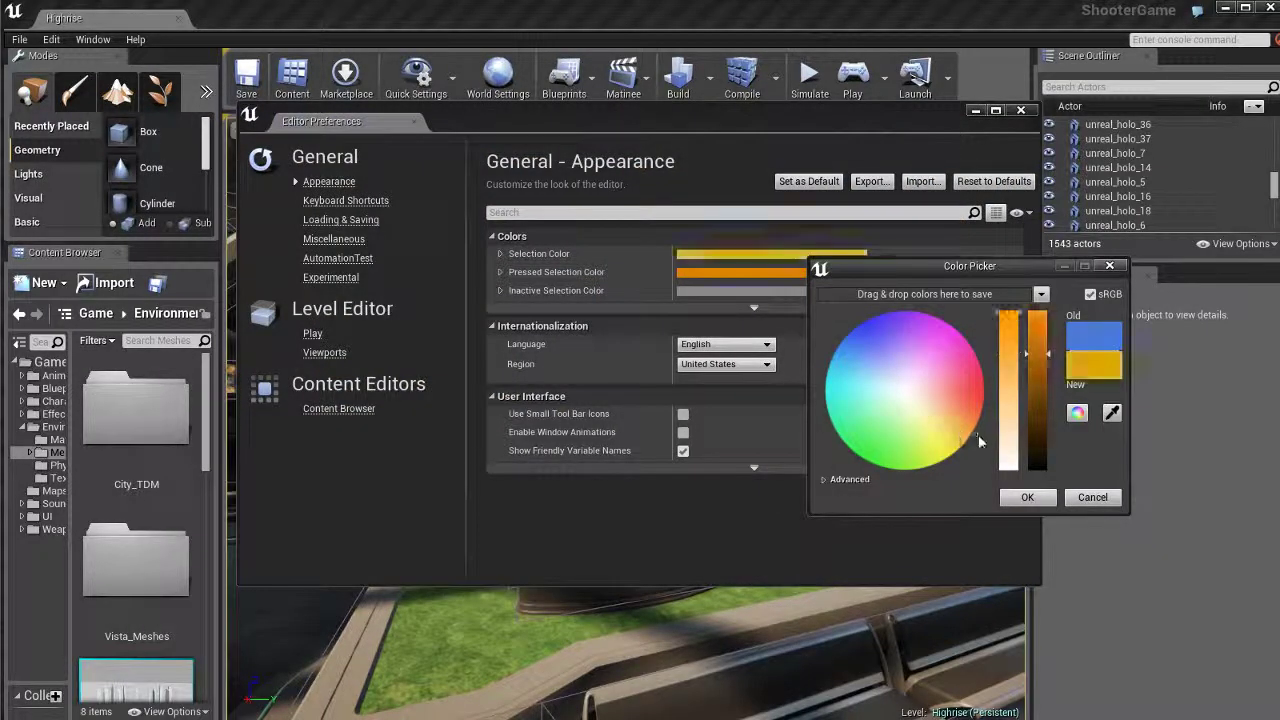
pyautogui.click(1022, 497)
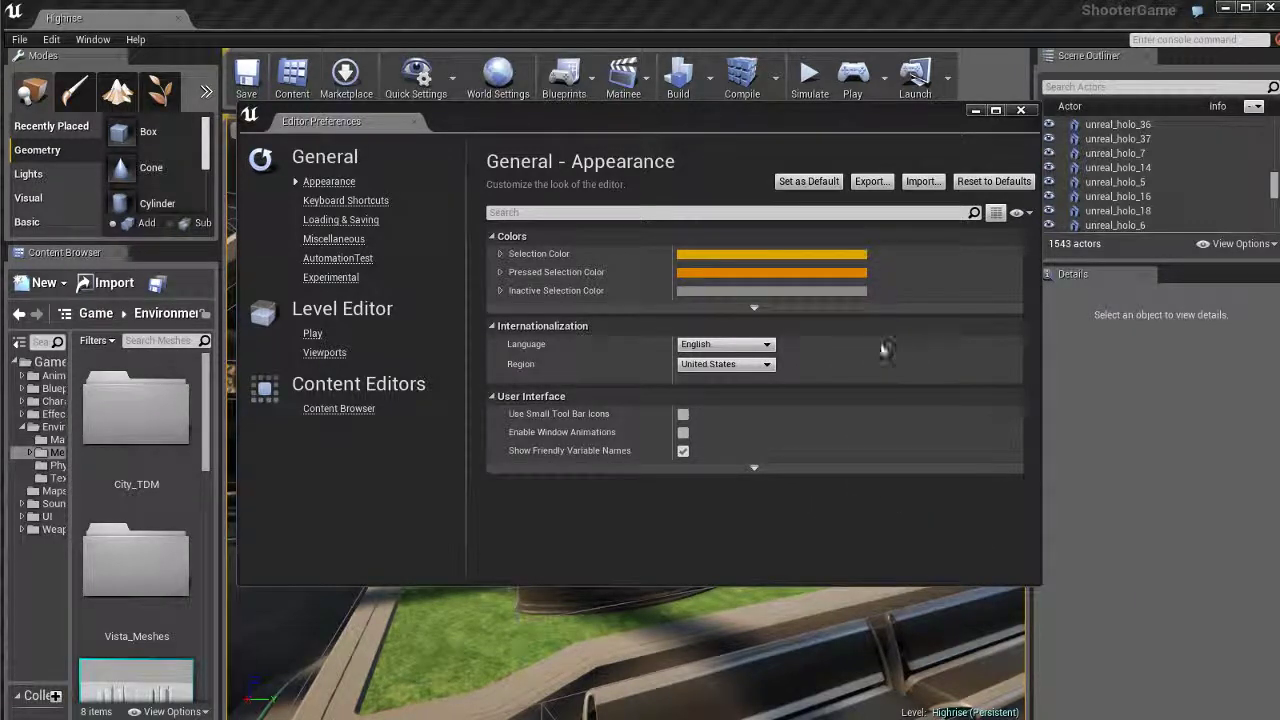
# - Show the Keyboard Shortcuts page with the Level Editor category expanded
pyautogui.click(320, 203)
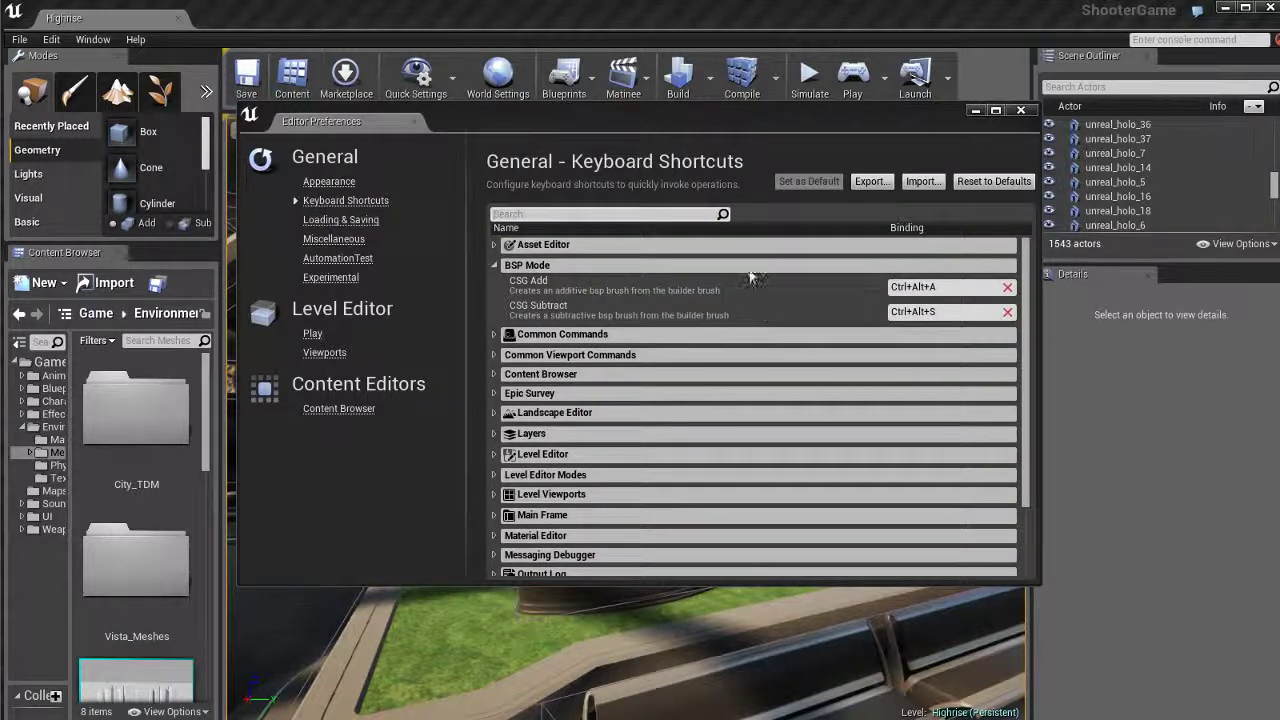
pyautogui.scroll(-3, 768, 311)
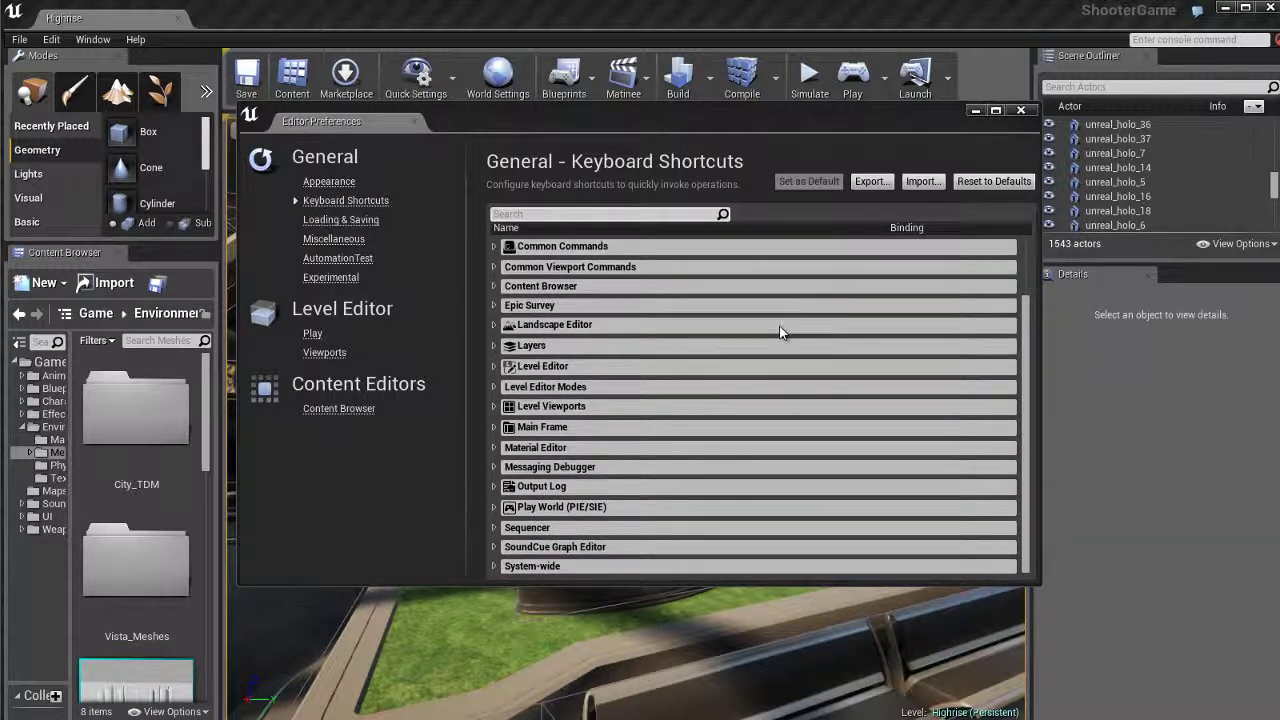
pyautogui.click(712, 368)
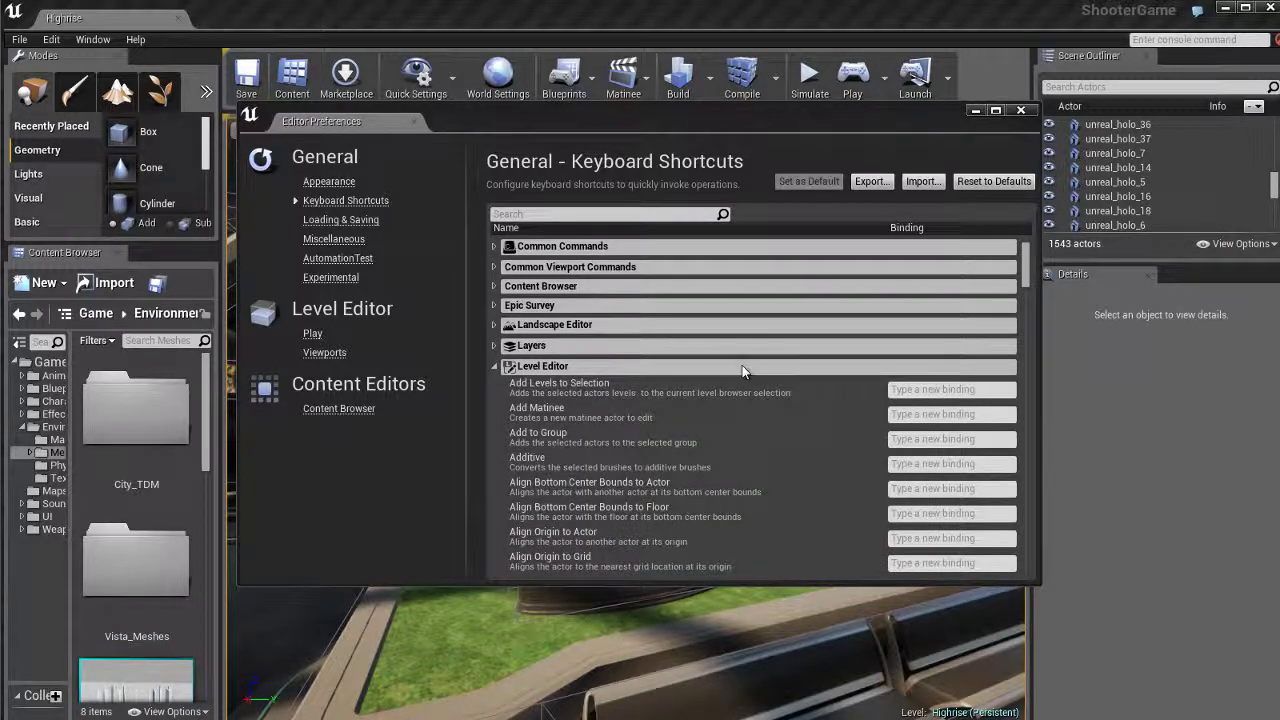
pyautogui.click(742, 367)
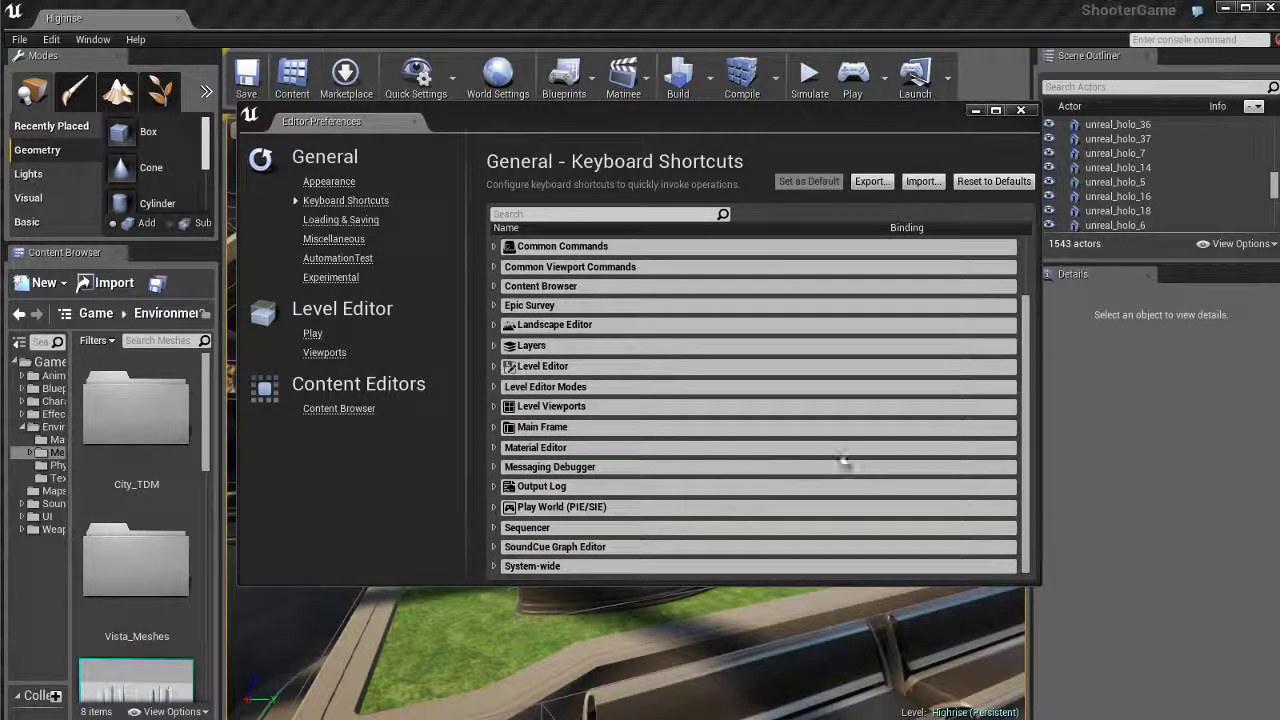
pyautogui.click(697, 366)
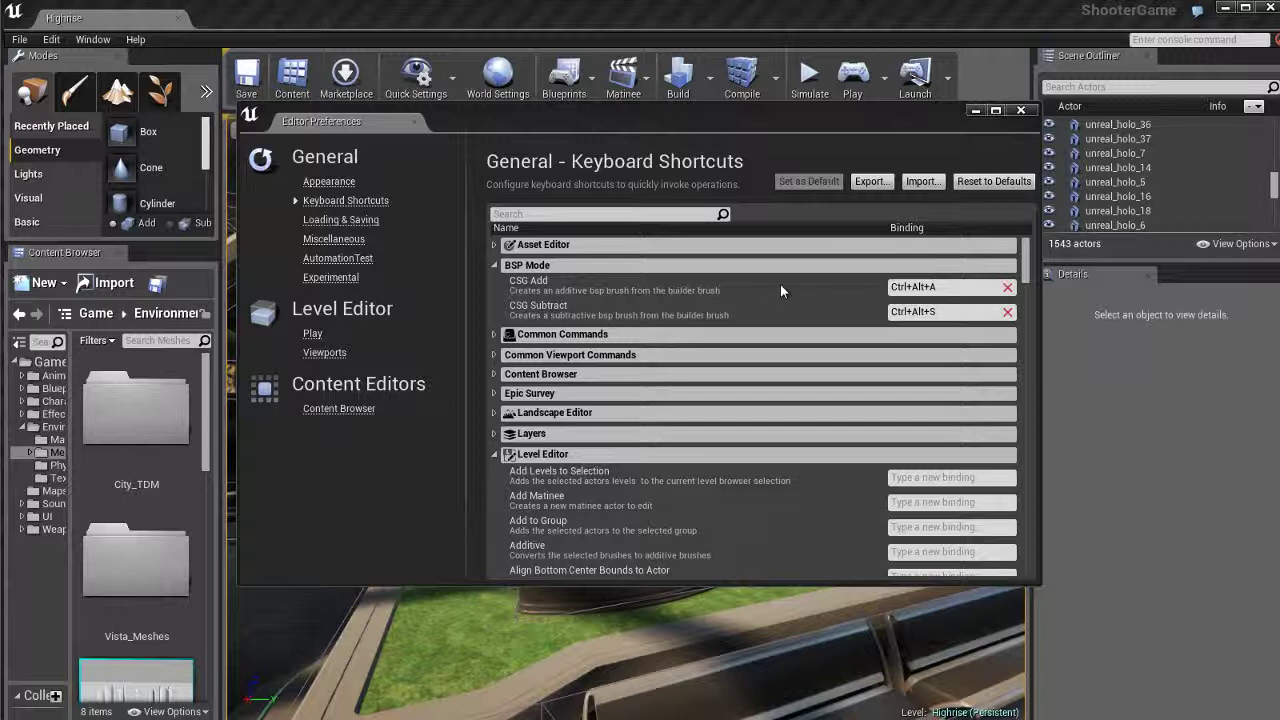
pyautogui.scroll(-3, 797, 440)
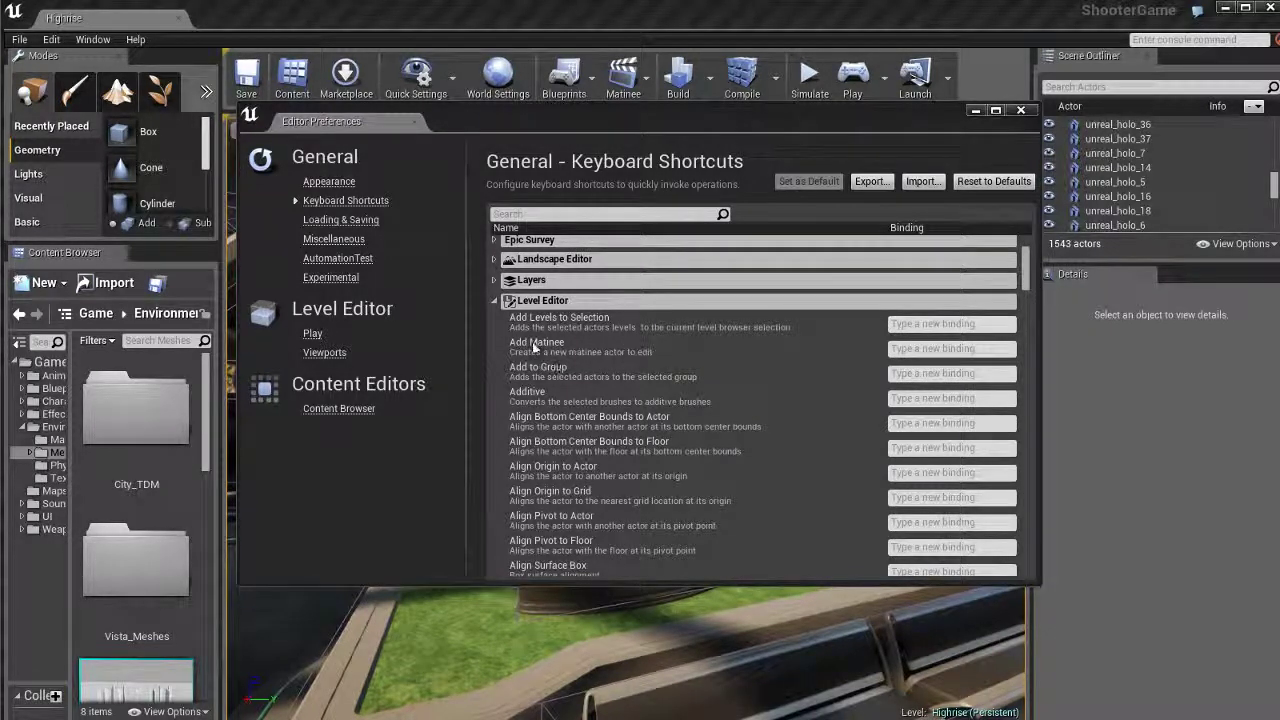
# - Bind Ctrl+Alt+M to the Level Editor's Add Matinee command
pyautogui.click(944, 349)
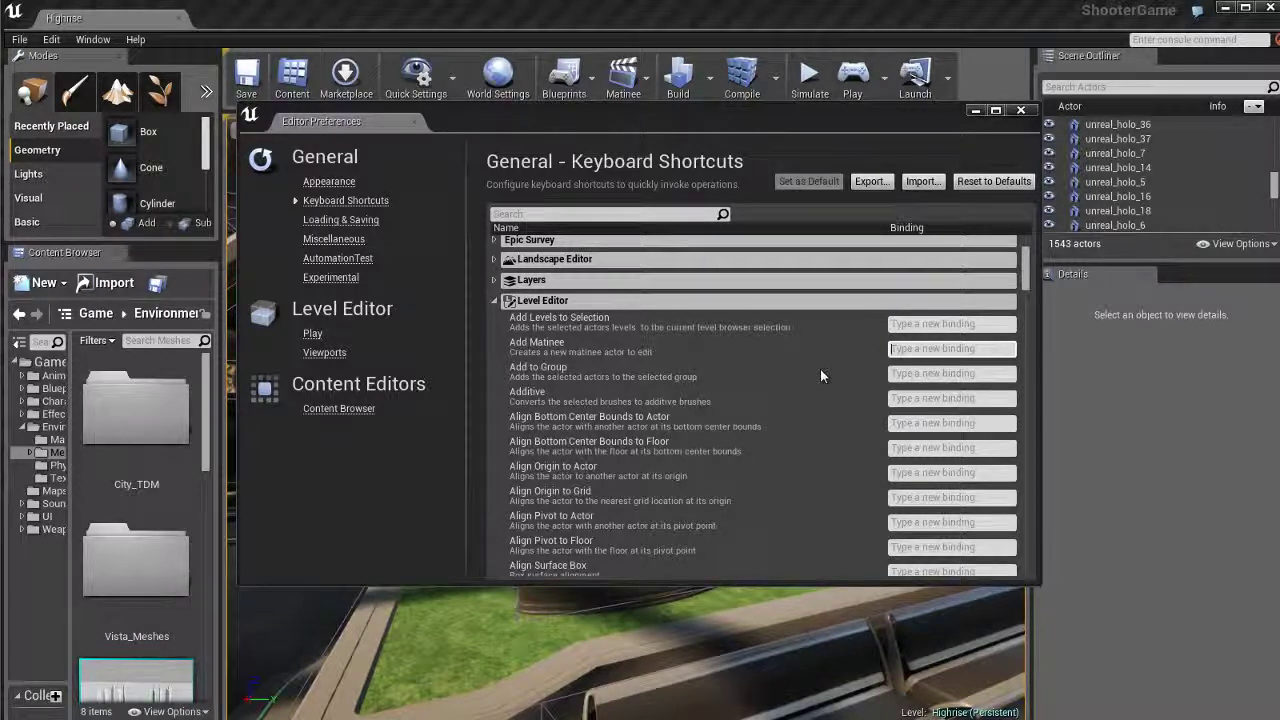
pyautogui.press('ctrl')
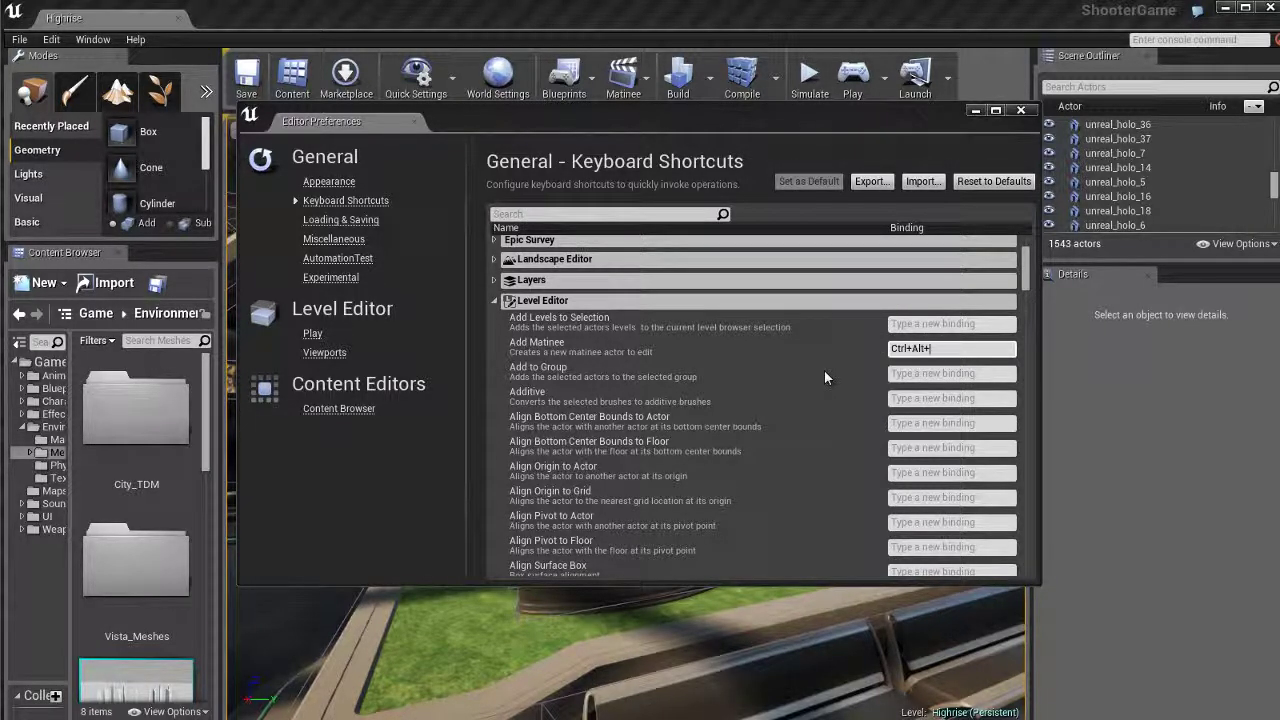
pyautogui.hotkey('ctrl', 'alt', 'm')
pyautogui.click(801, 348)
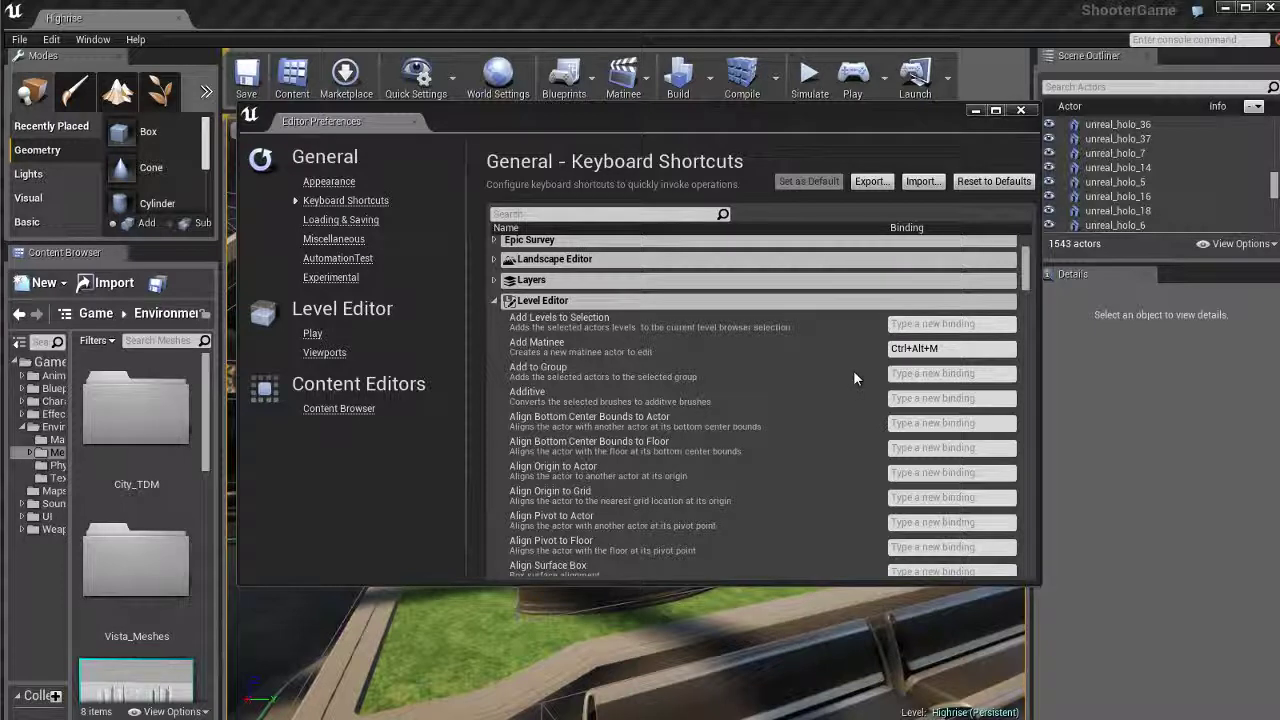
# - Collapse the Level Editor and BSP Mode shortcut categories at the top of the list
pyautogui.click(834, 302)
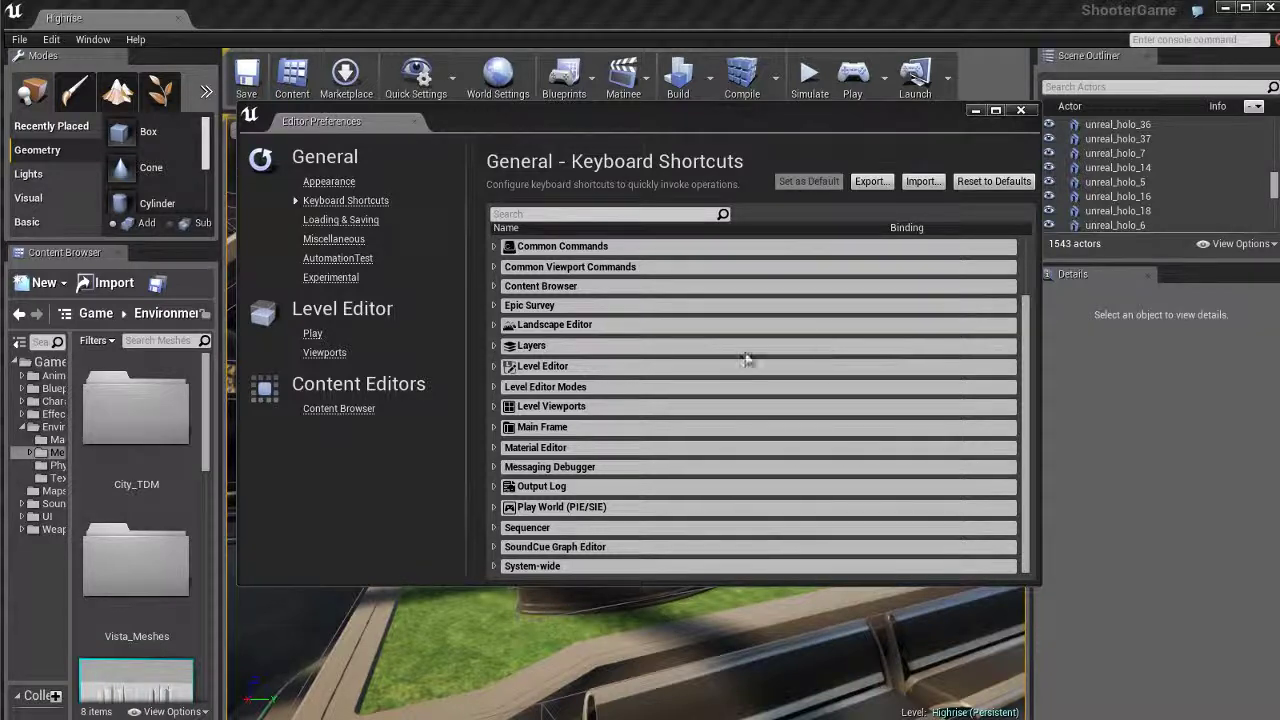
pyautogui.scroll(2, 767, 410)
pyautogui.scroll(2, 767, 410)
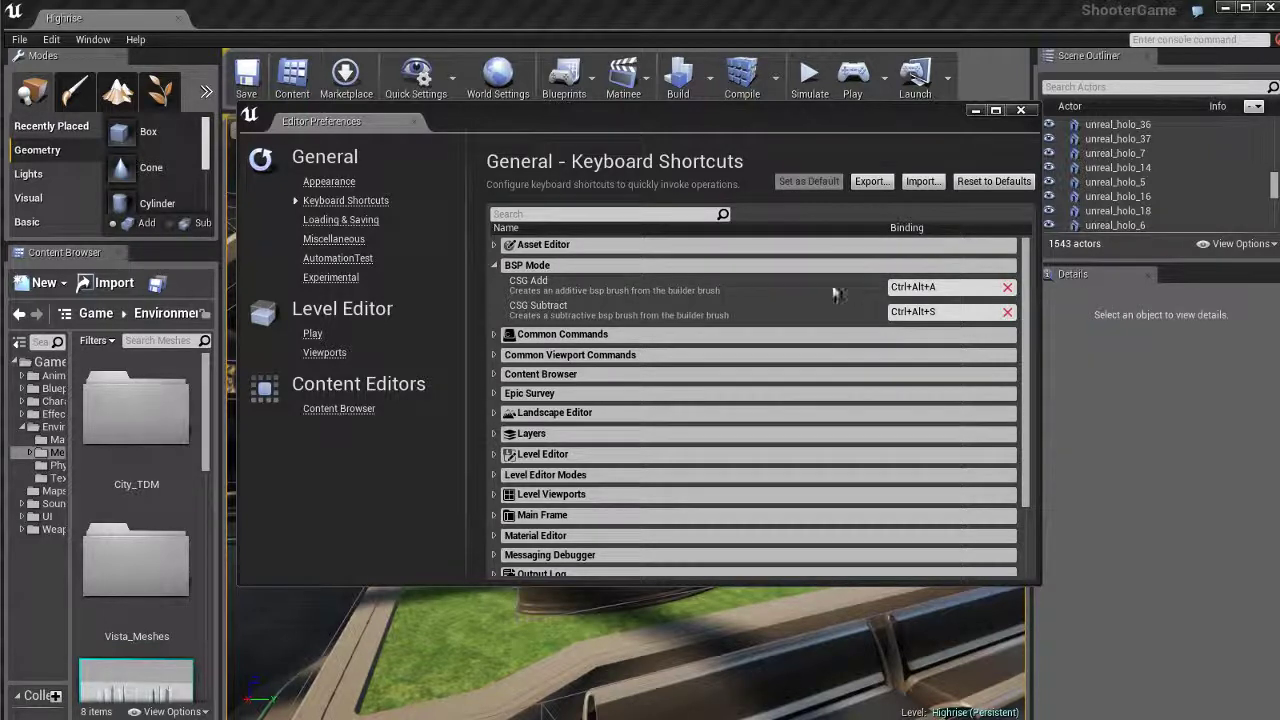
pyautogui.click(810, 264)
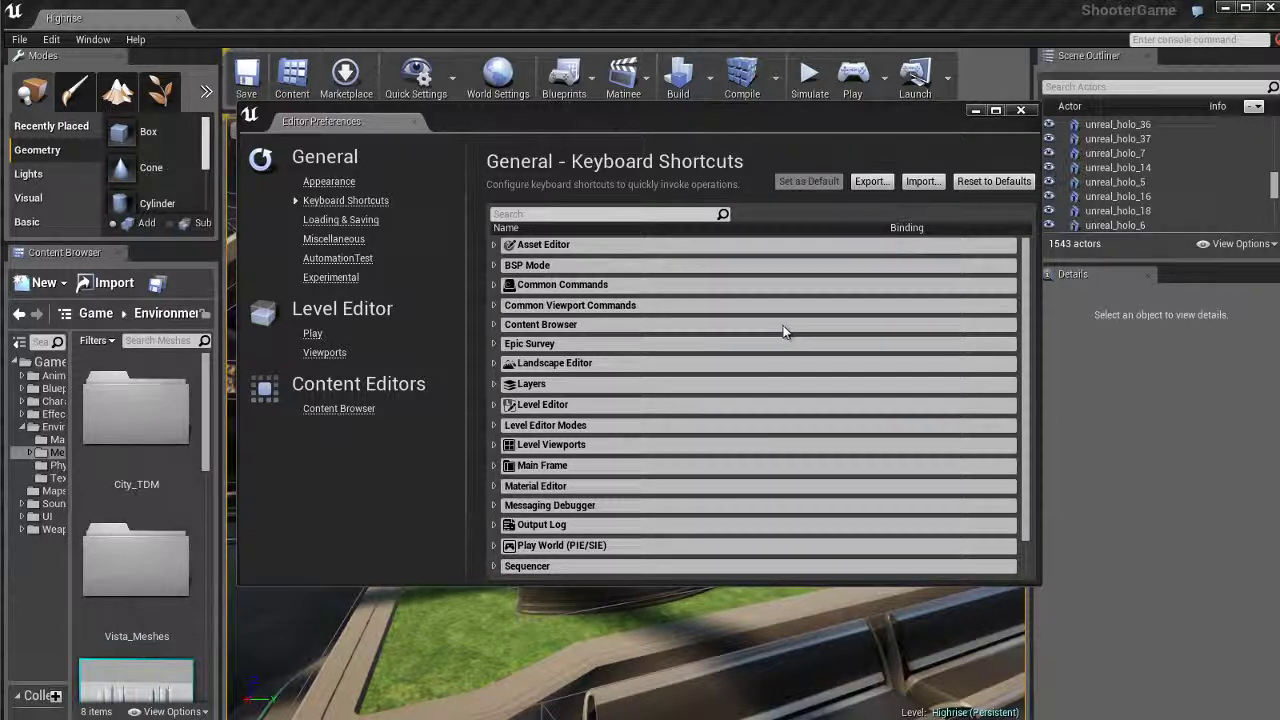
# - Look over Level Editor Play and Viewports settings, ending on General – Miscellaneous
pyautogui.click(312, 334)
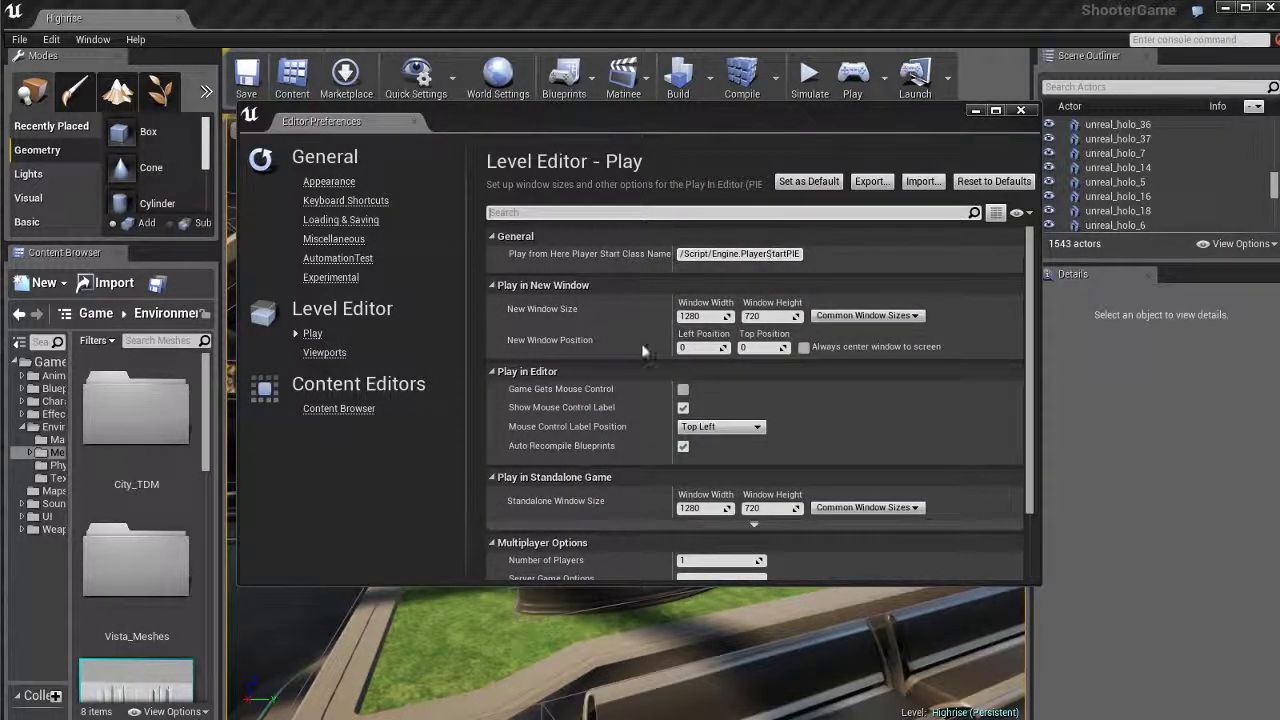
pyautogui.scroll(-1, 643, 392)
pyautogui.scroll(2, 642, 394)
pyautogui.click(330, 355)
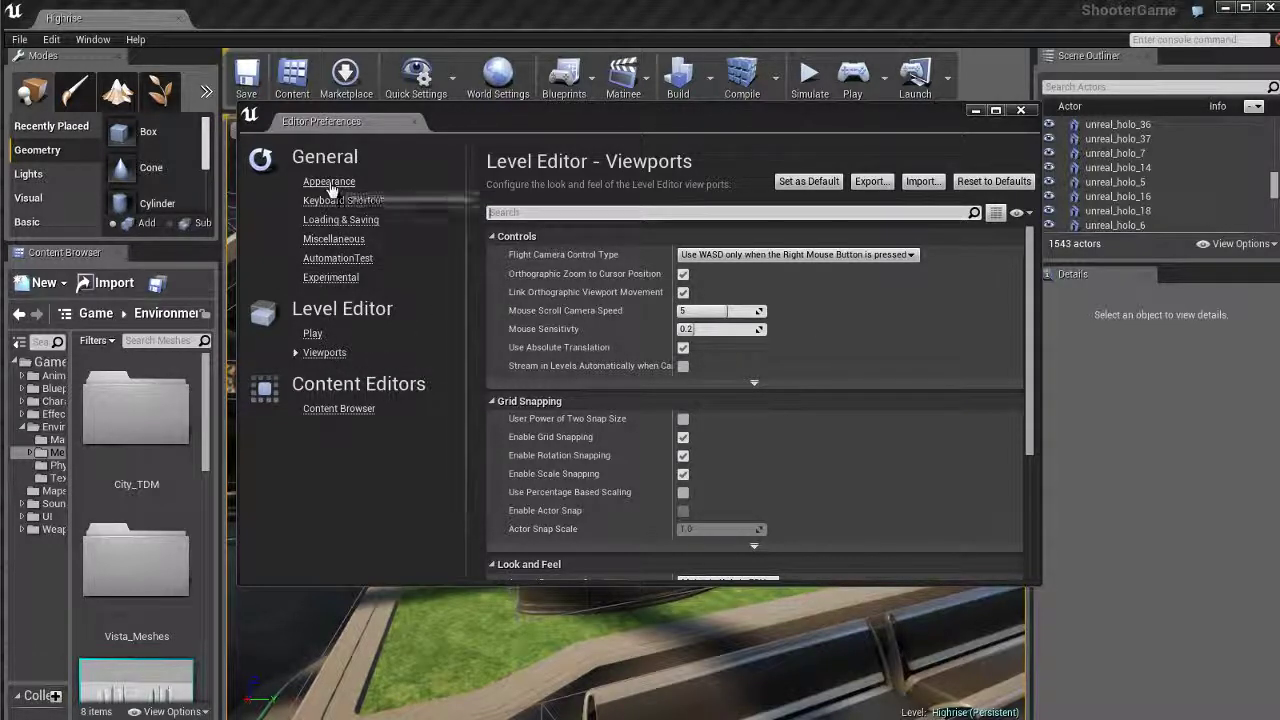
pyautogui.click(333, 239)
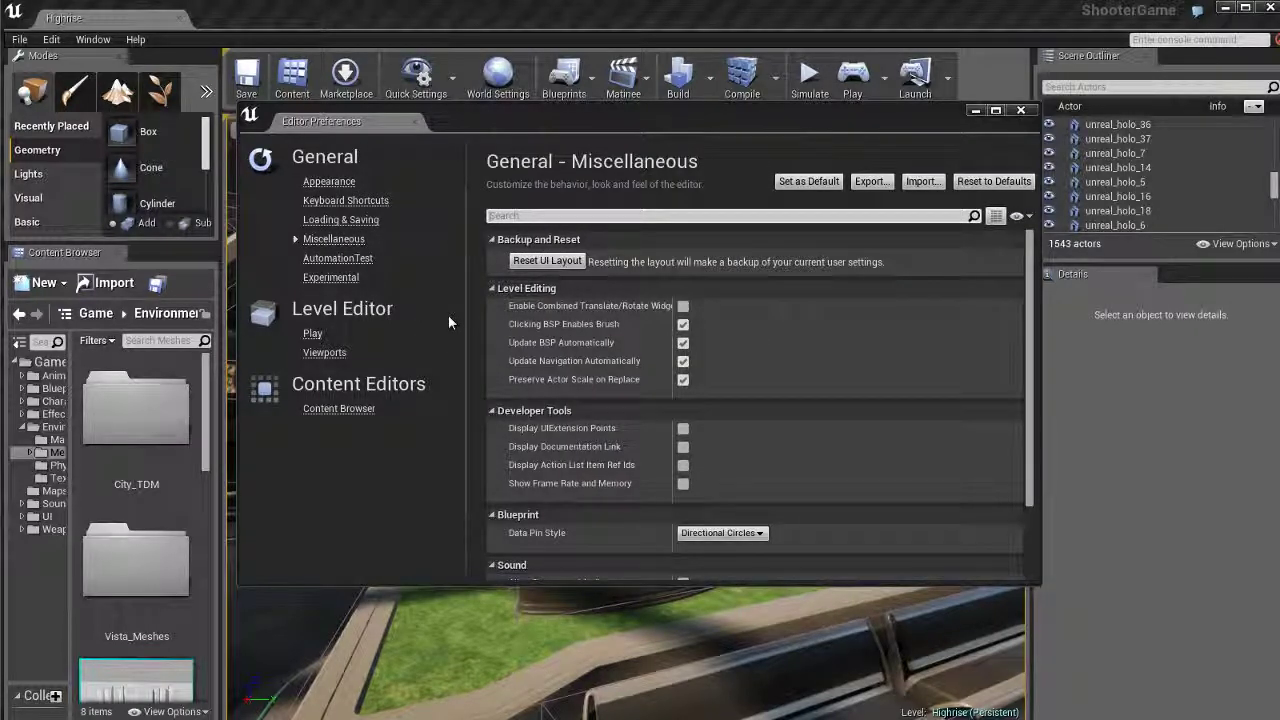
# - On Loading & Saving, toggle Enable AutoSave on and back off, then close preferences
pyautogui.click(340, 219)
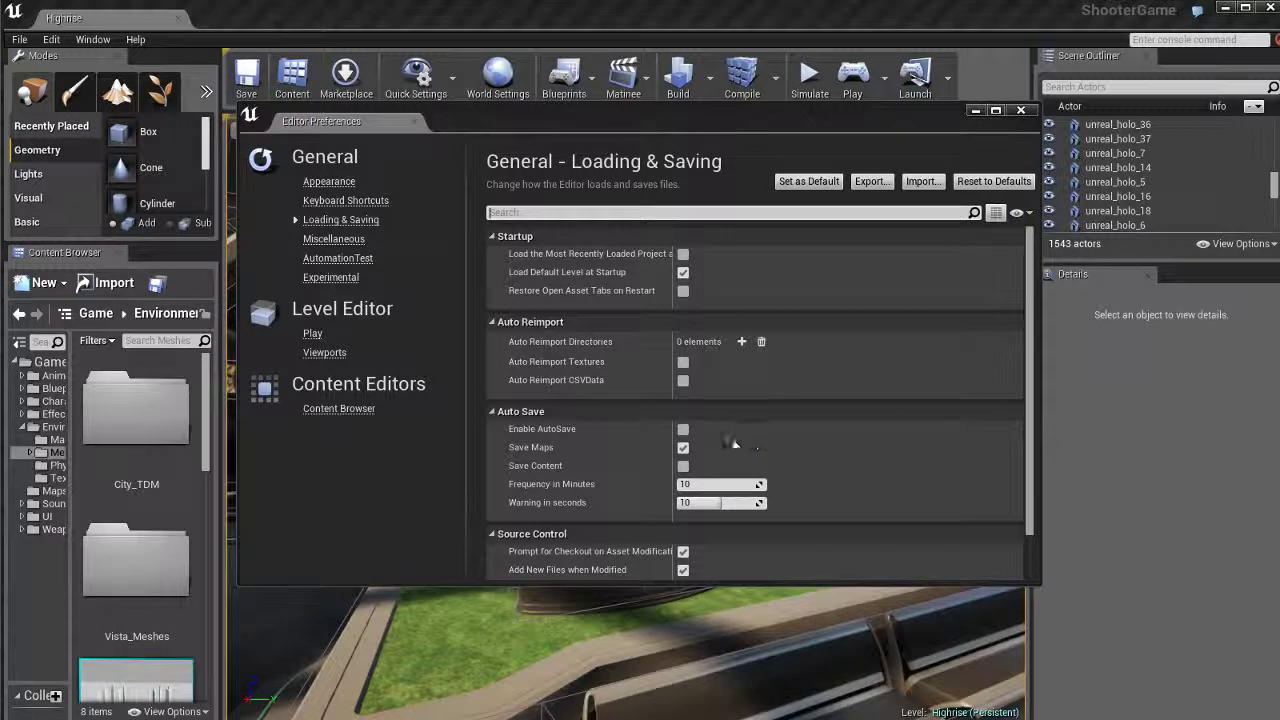
pyautogui.click(684, 430)
pyautogui.click(683, 429)
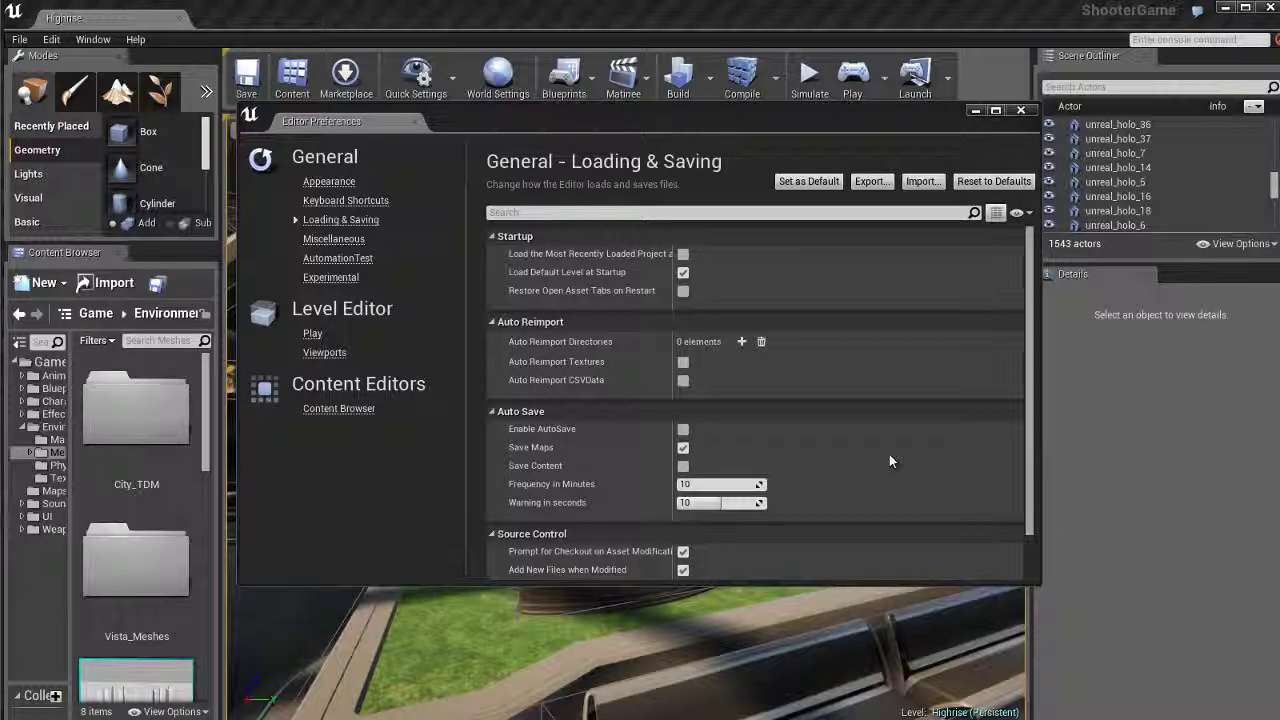
pyautogui.click(1020, 110)
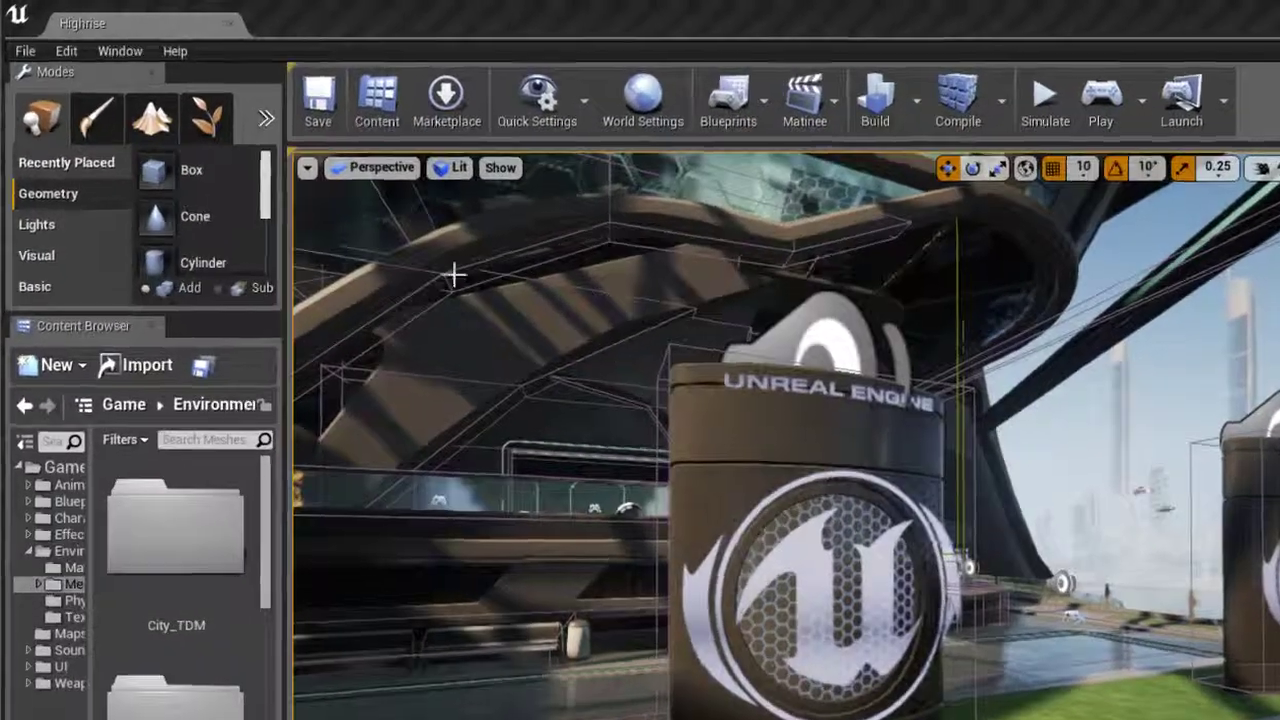
# - Open Project Settings from the Edit menu and scroll through the Description page
pyautogui.click(51, 40)
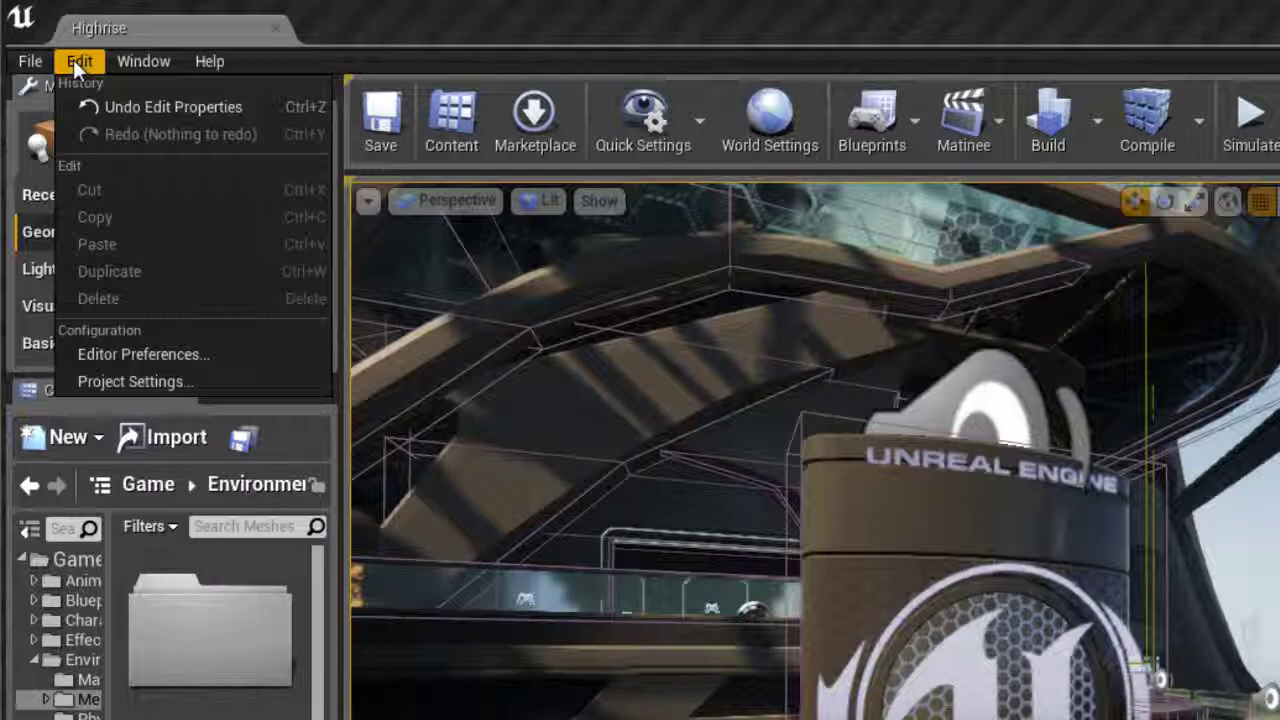
pyautogui.click(135, 381)
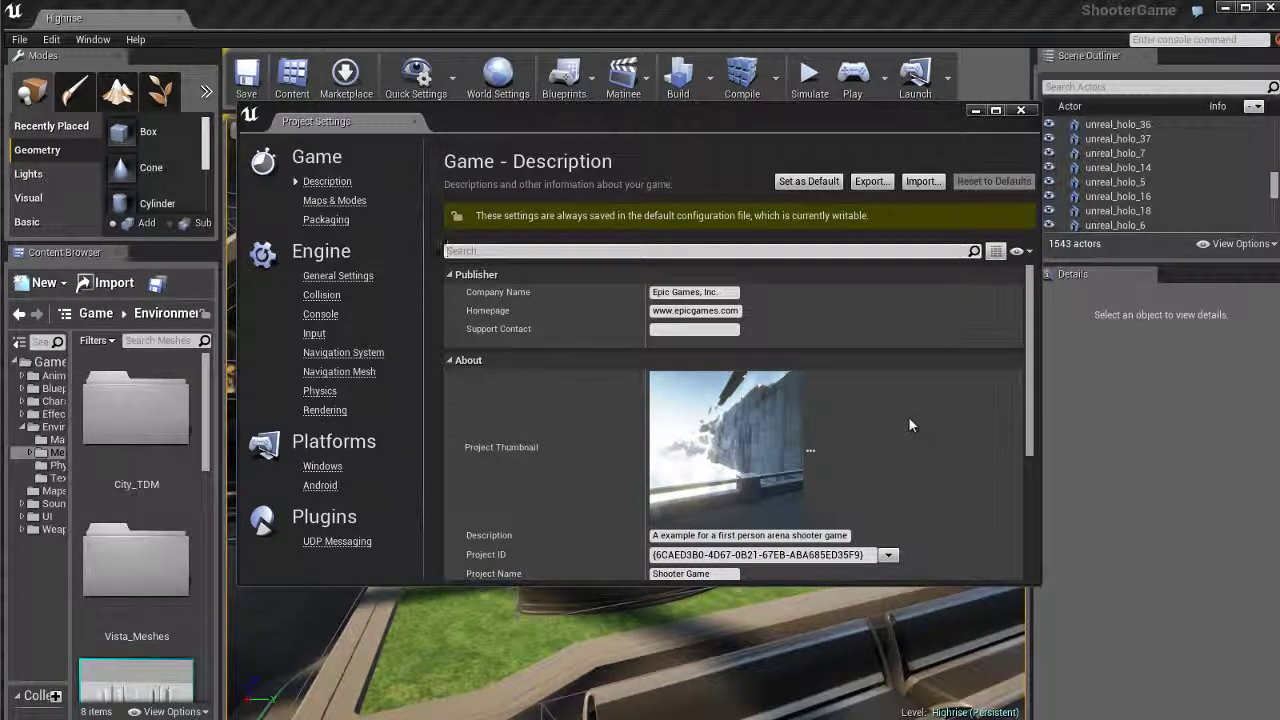
pyautogui.scroll(-3, 910, 419)
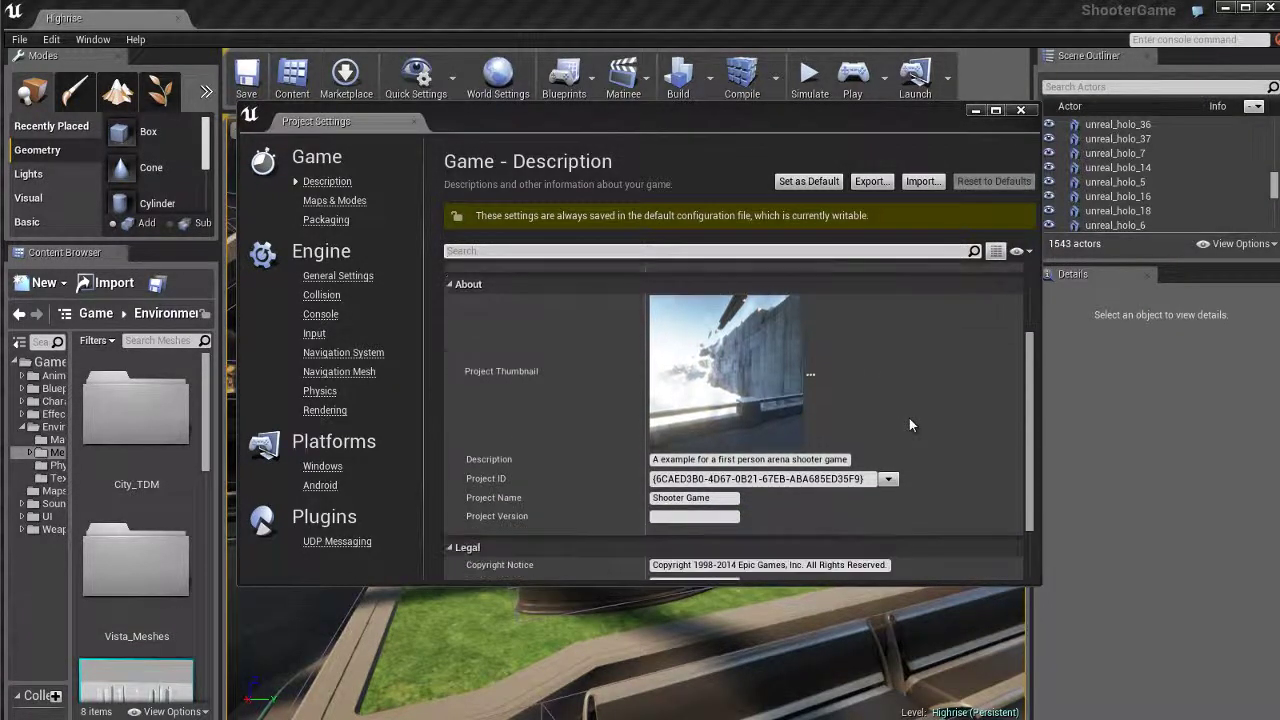
pyautogui.scroll(3, 938, 421)
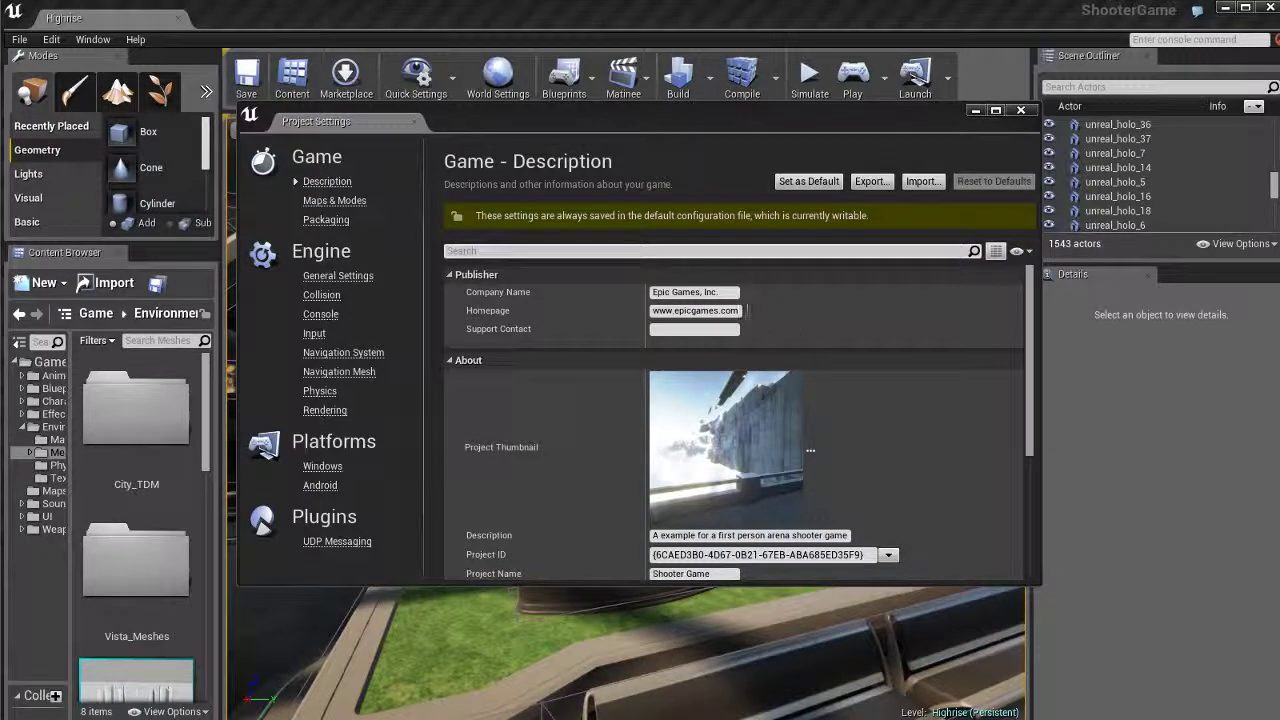
# - Inspect the Company Name, Homepage and project description fields
pyautogui.click(735, 292)
pyautogui.doubleClick(735, 292)
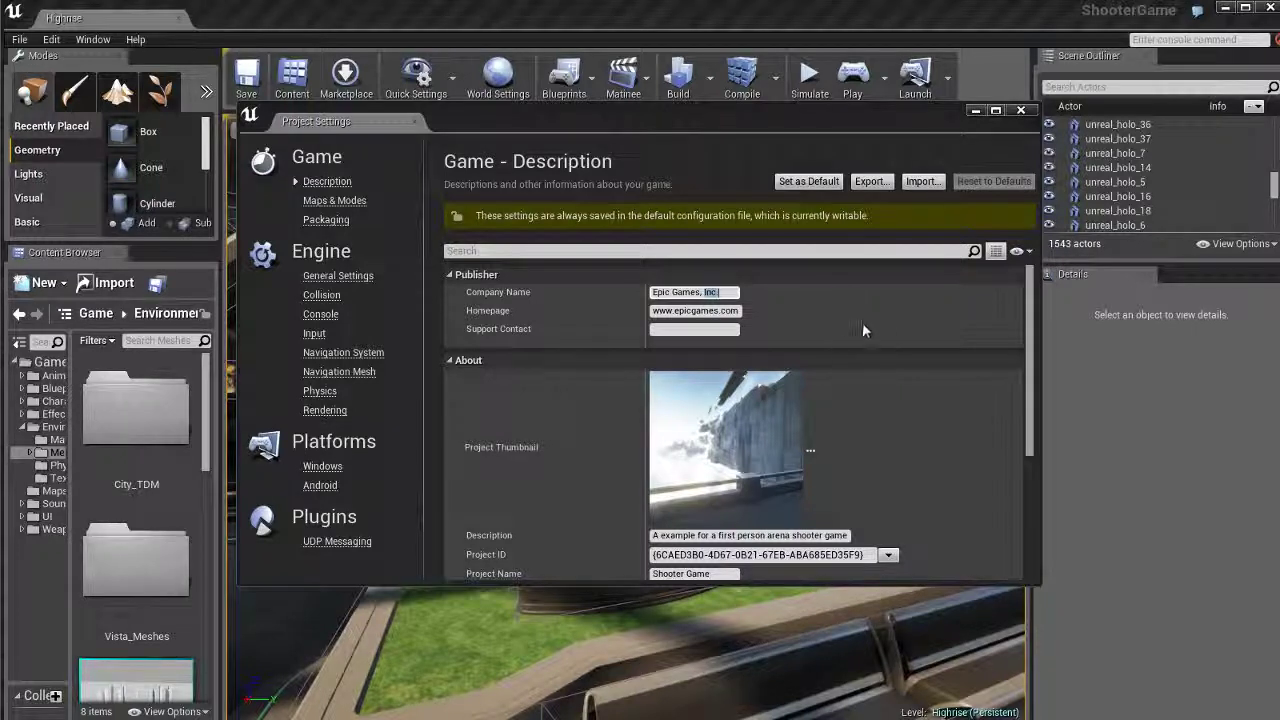
pyautogui.click(710, 311)
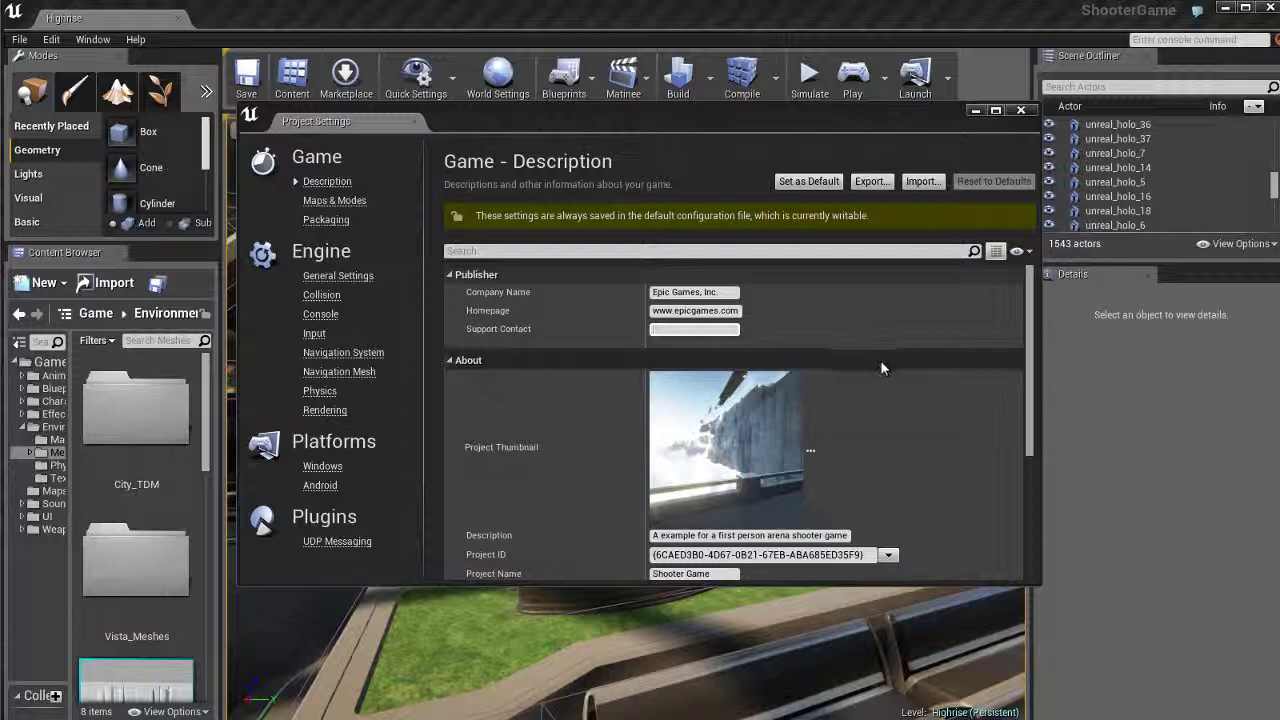
pyautogui.scroll(-1, 906, 385)
pyautogui.scroll(-3, 908, 380)
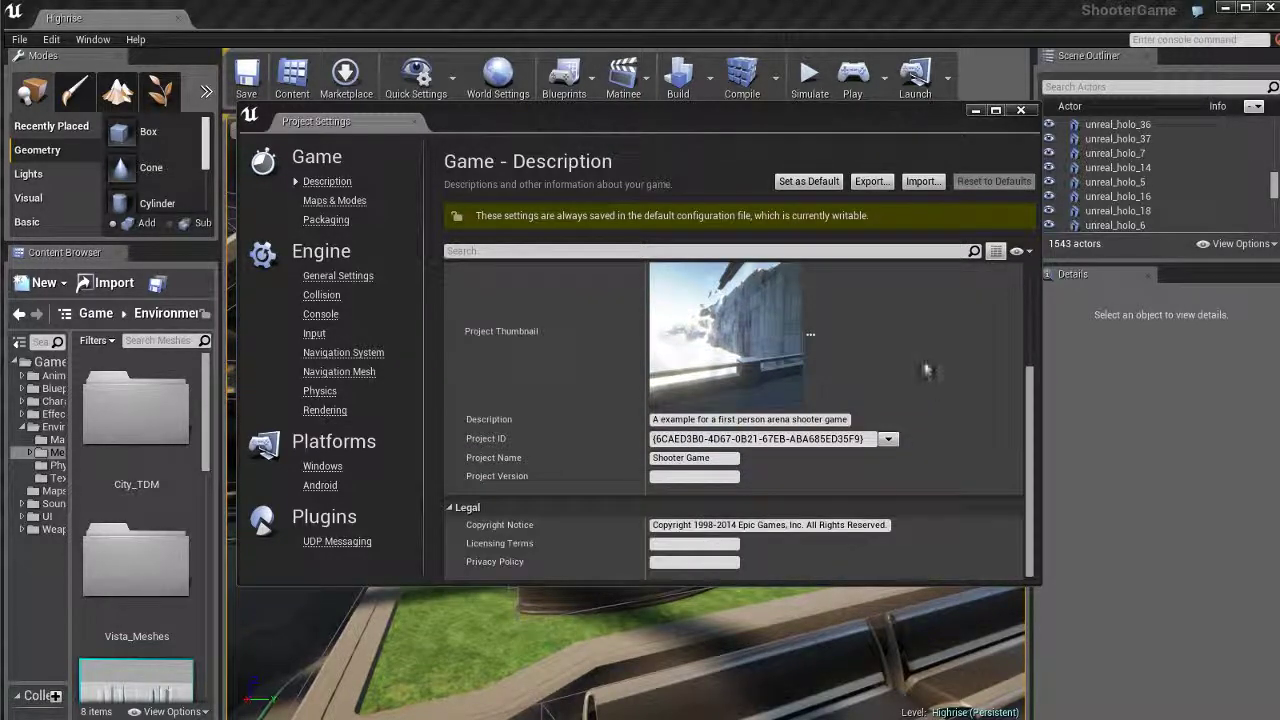
pyautogui.doubleClick(836, 419)
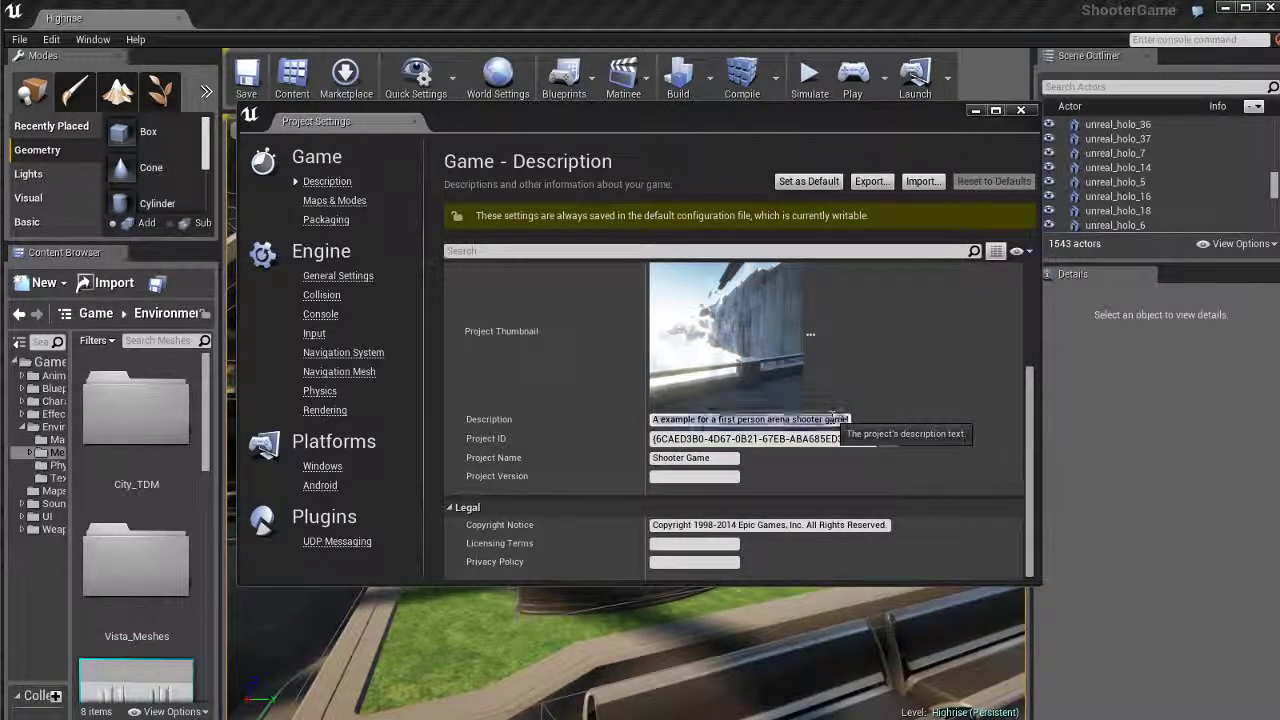
pyautogui.scroll(3, 888, 378)
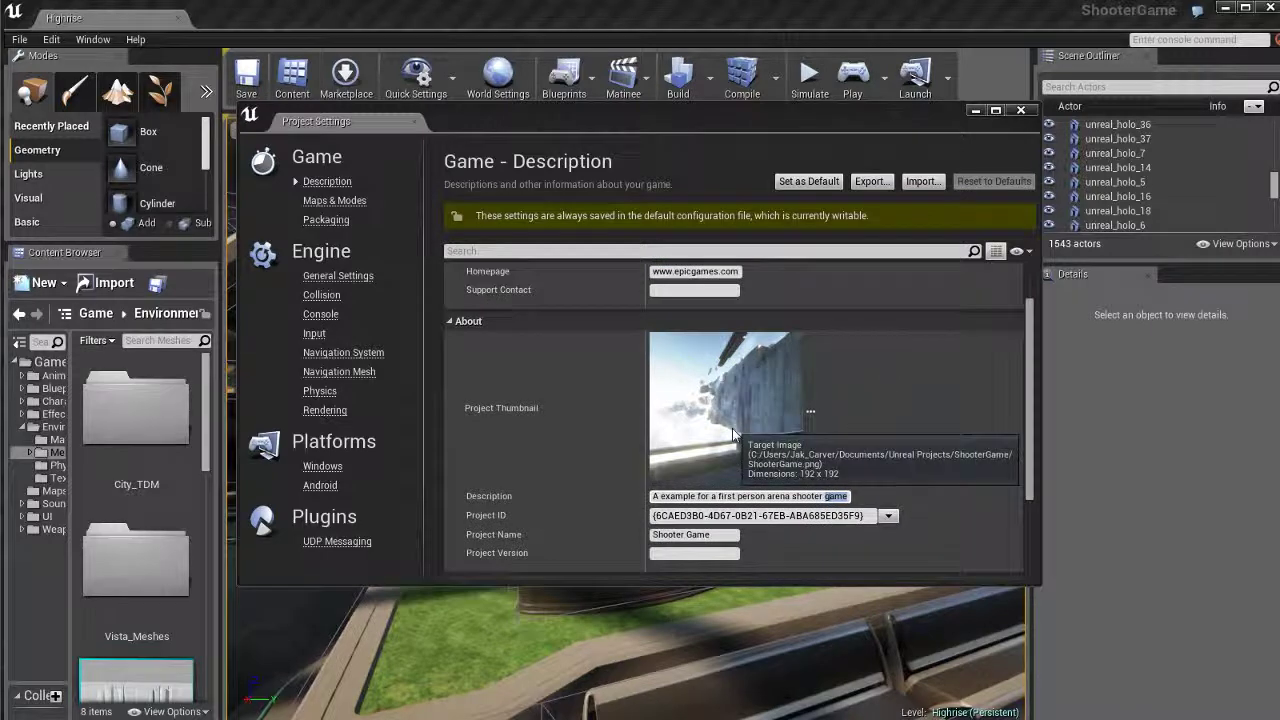
pyautogui.scroll(-3, 918, 411)
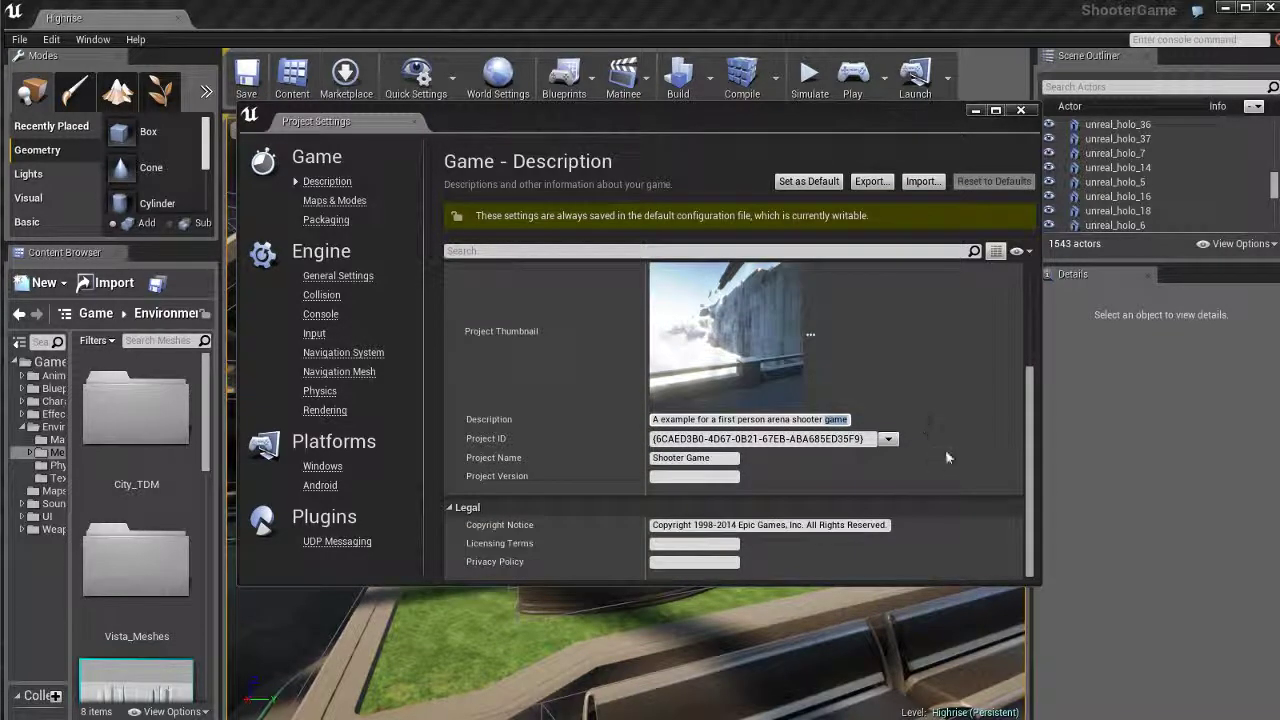
pyautogui.scroll(4, 945, 456)
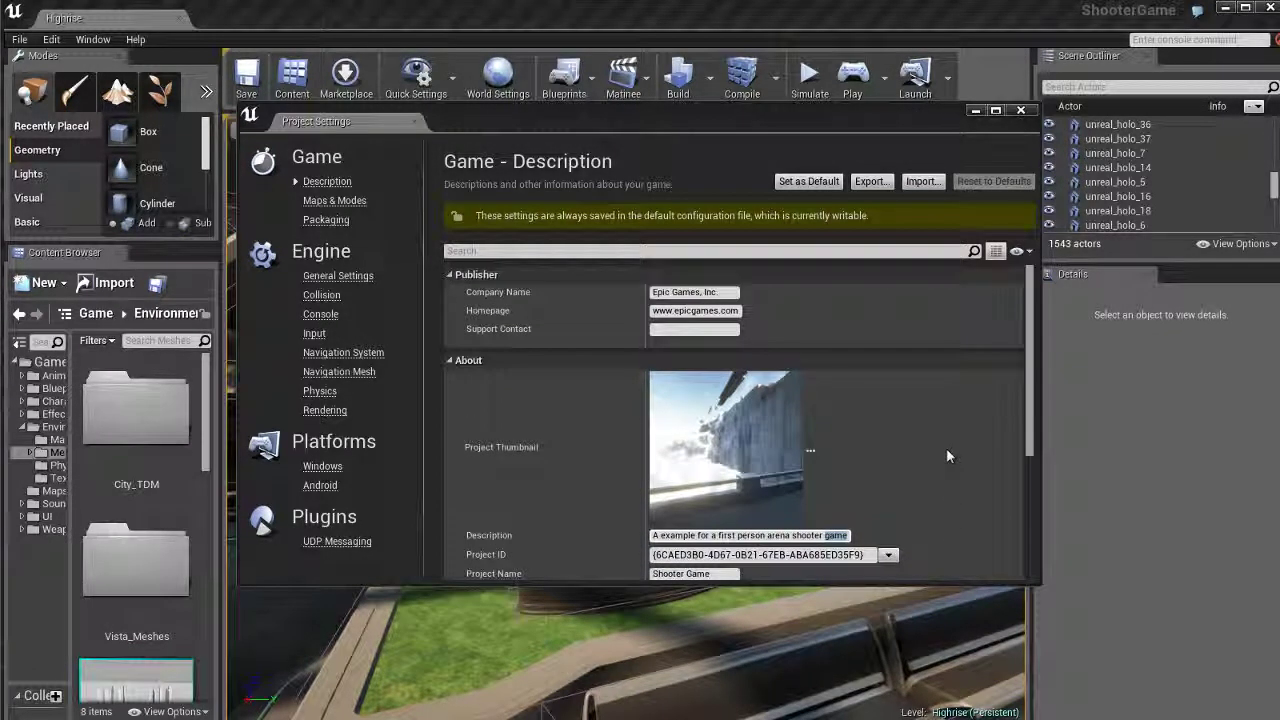
# - Show the Maps & Modes page with Editor Startup Map /Game/Maps/Highrise
pyautogui.click(335, 202)
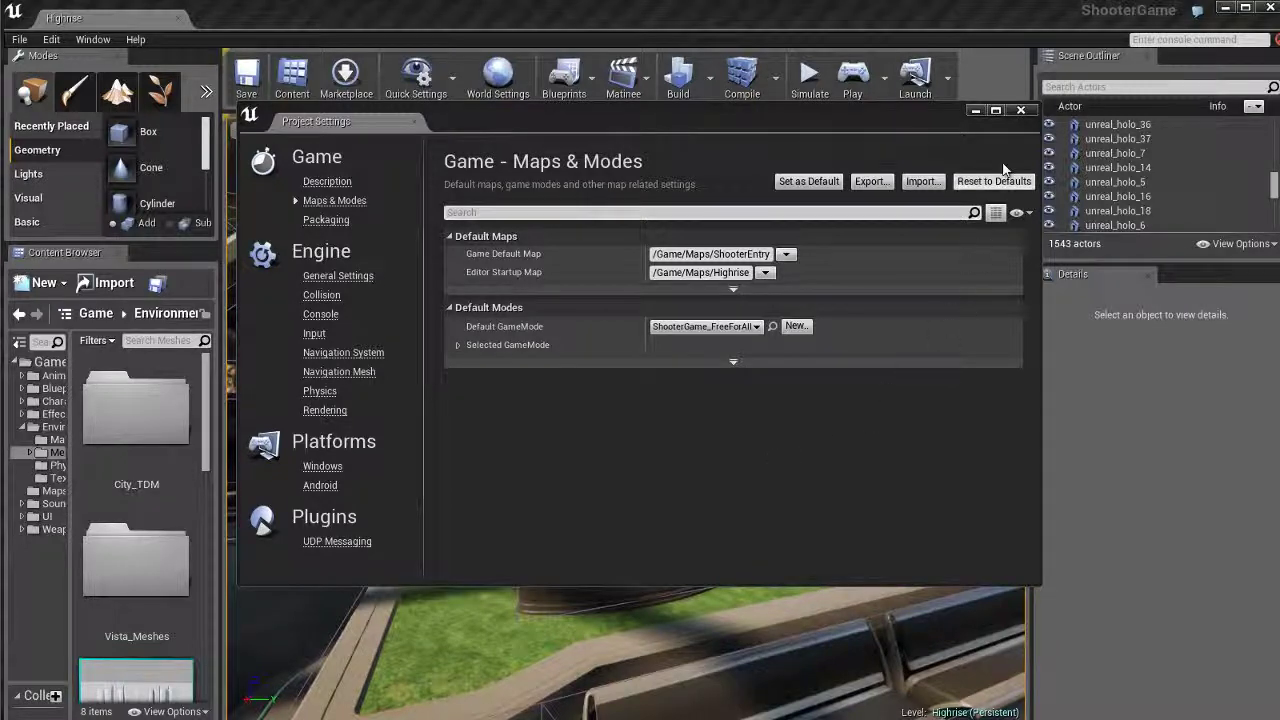
# - Close the Project Settings window to reveal the Highrise viewport
pyautogui.click(1021, 111)
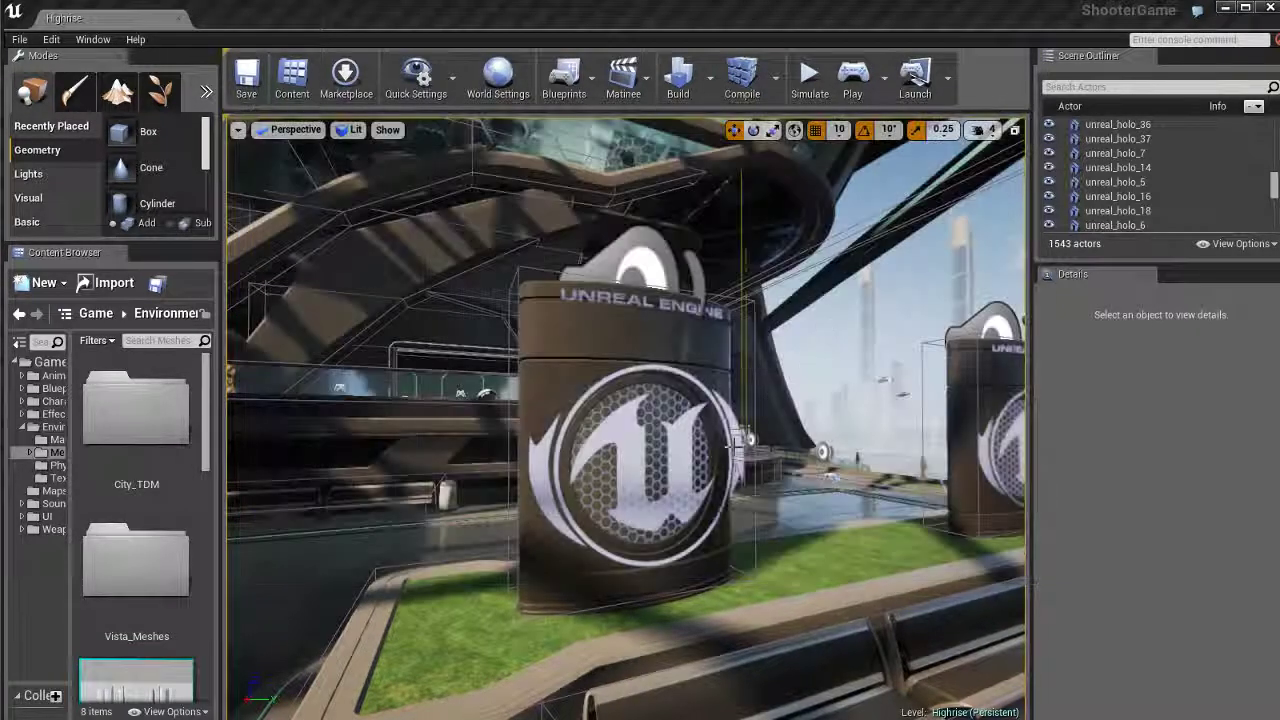